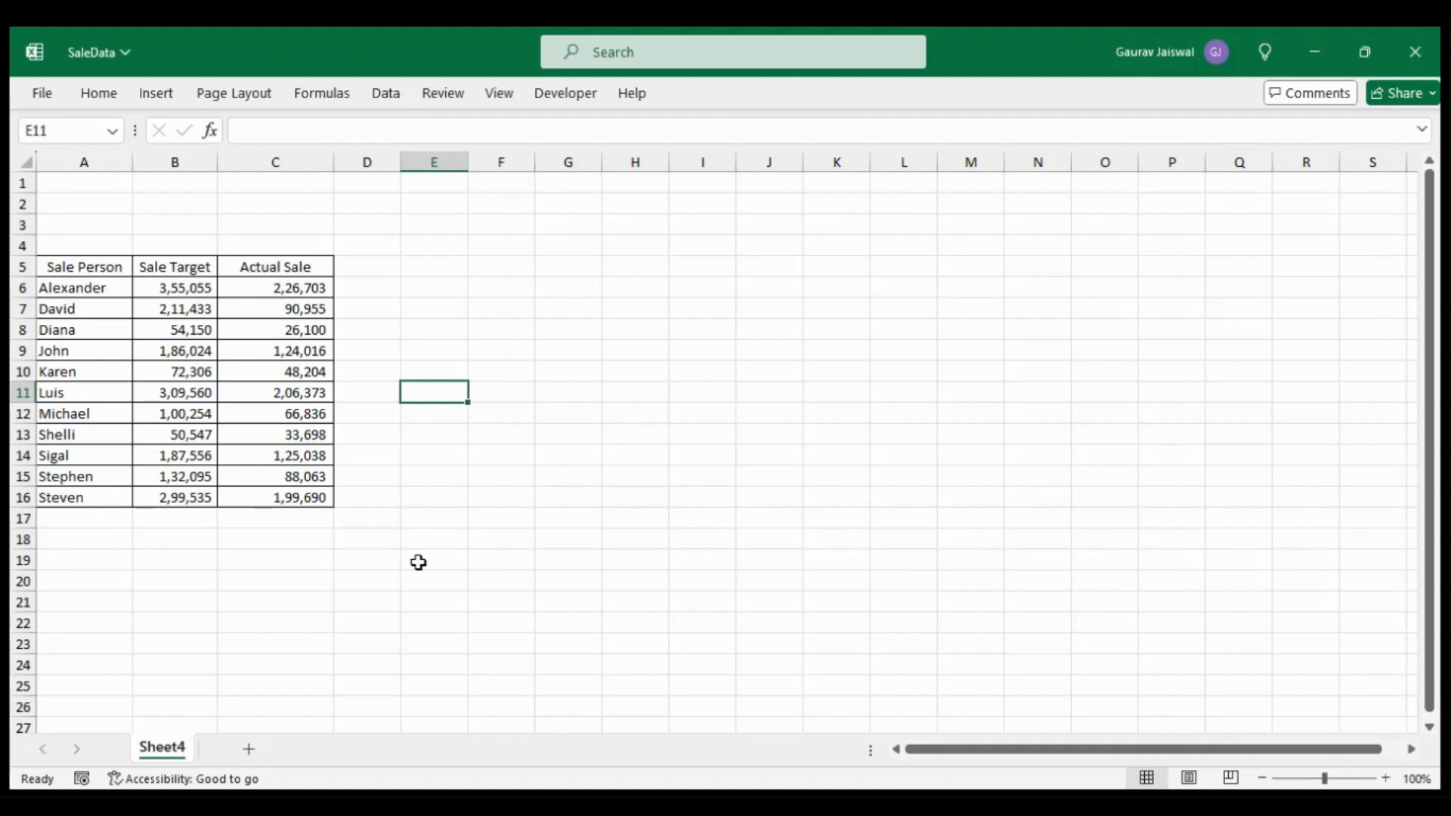
# Insert a clustered column chart from the sales data in A5:C16 and delete its horizontal gridlines.
pyautogui.moveTo(58, 262); pyautogui.dragTo(258, 496)
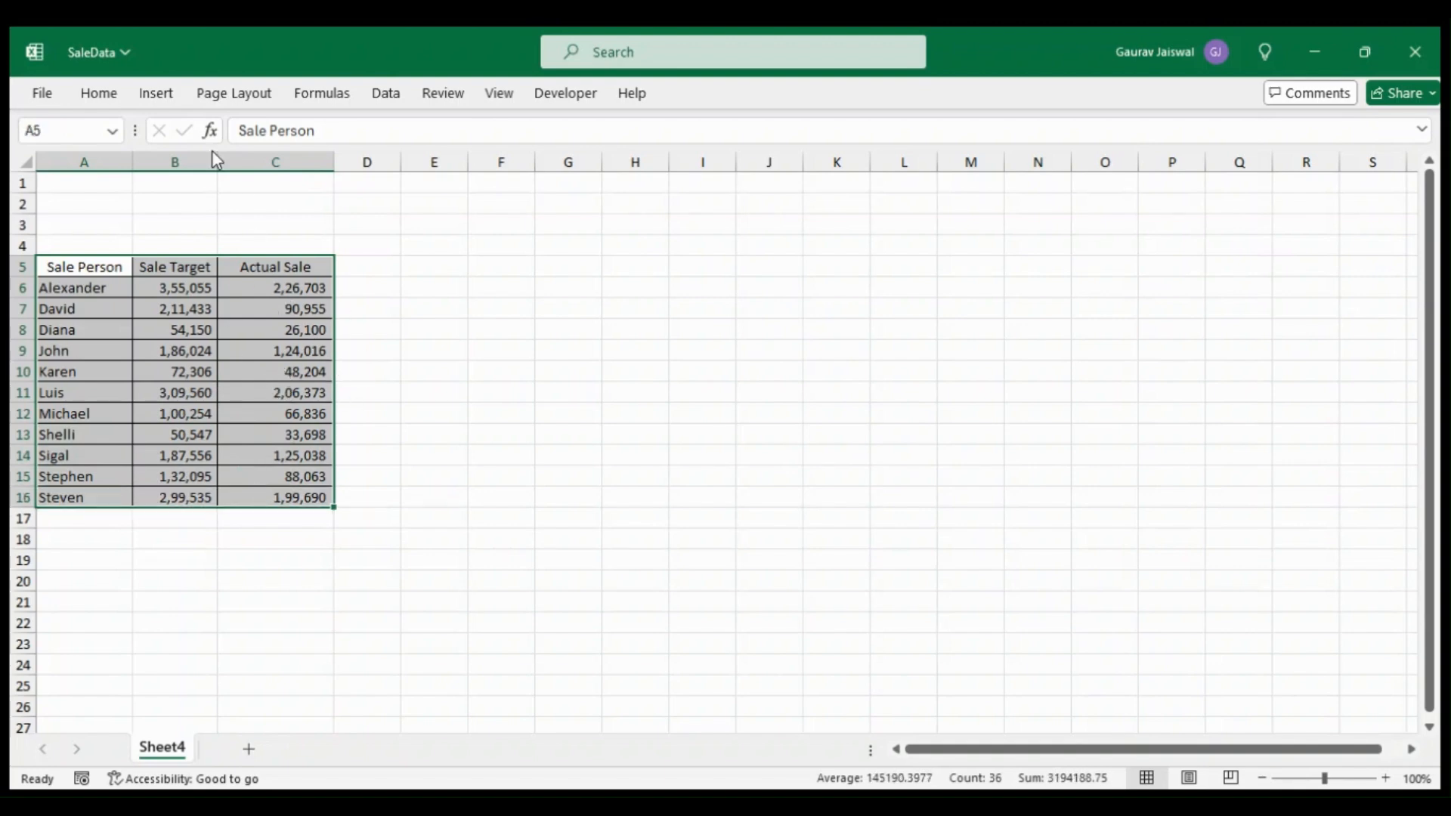
pyautogui.click(153, 93)
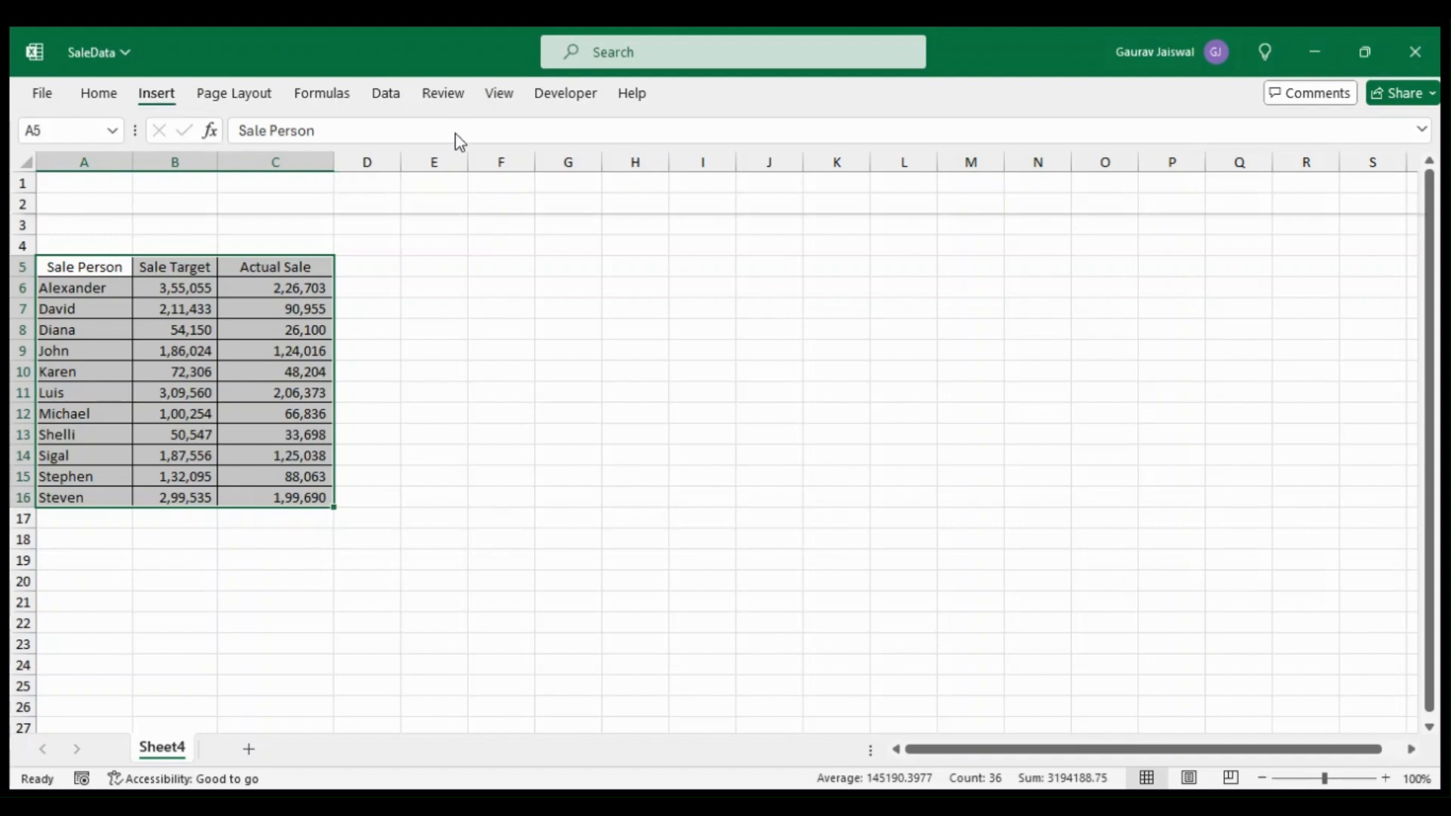
pyautogui.hotkey('alt', 'F1')
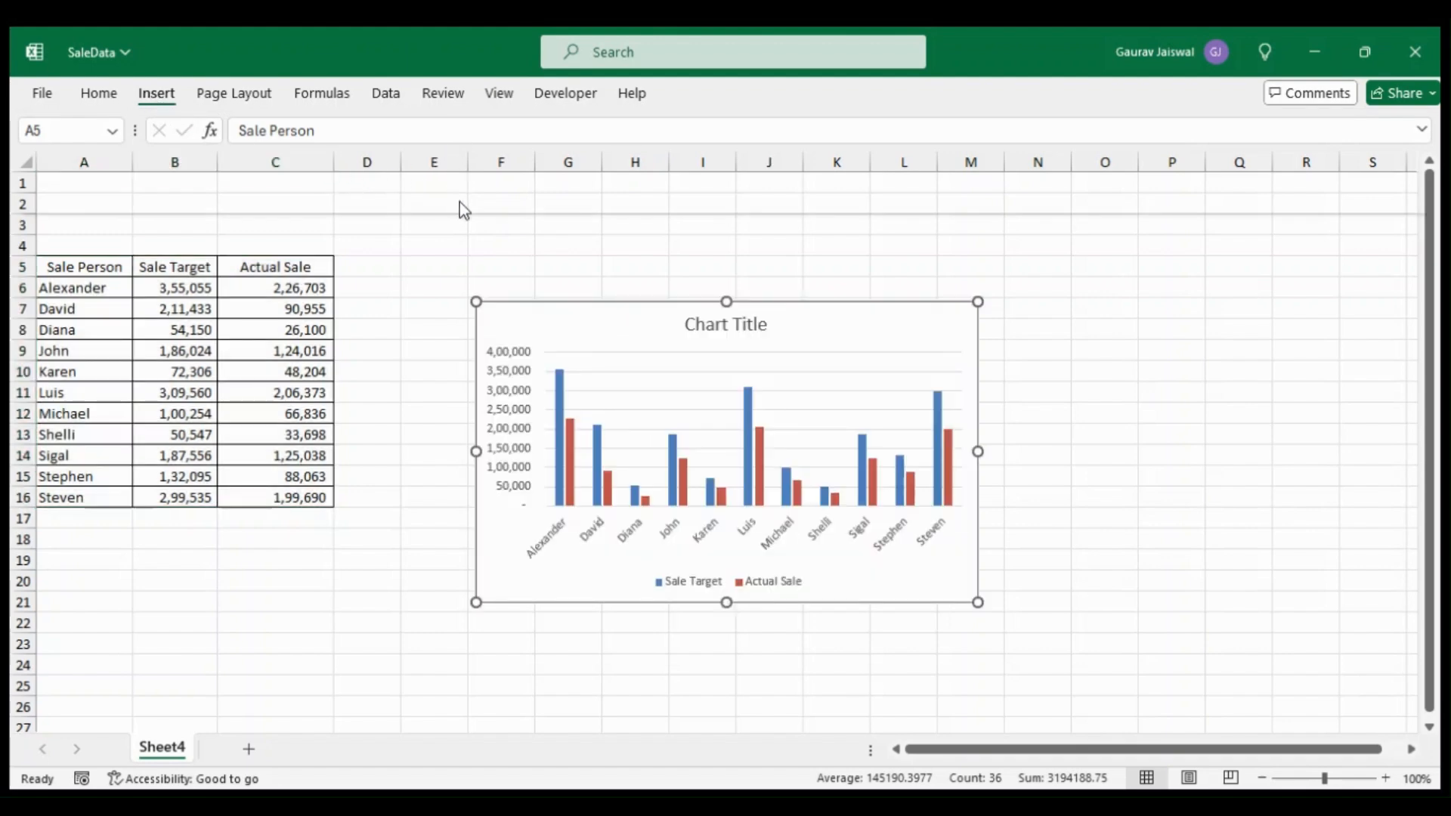
pyautogui.click(619, 671)
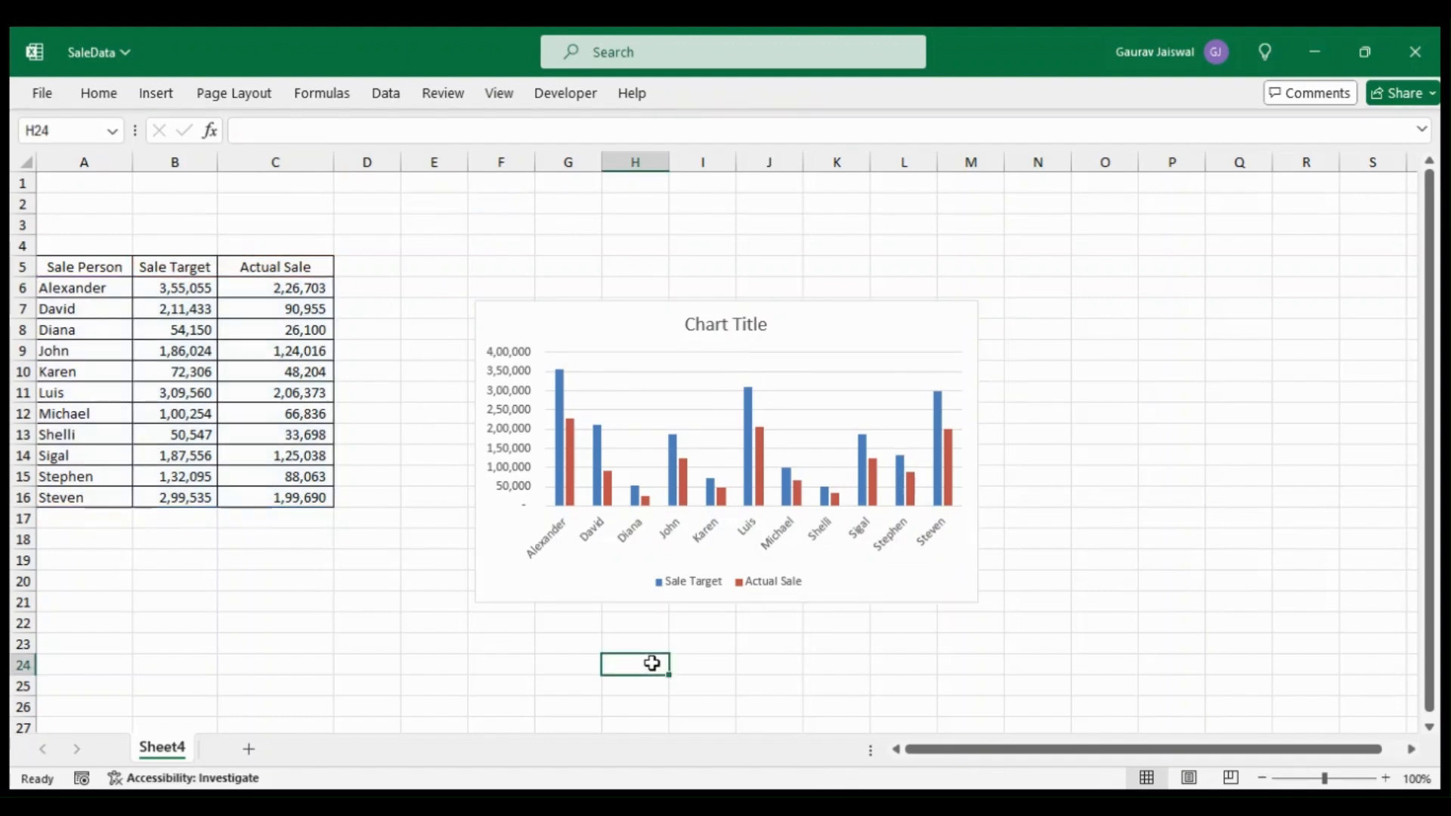
pyautogui.click(725, 398)
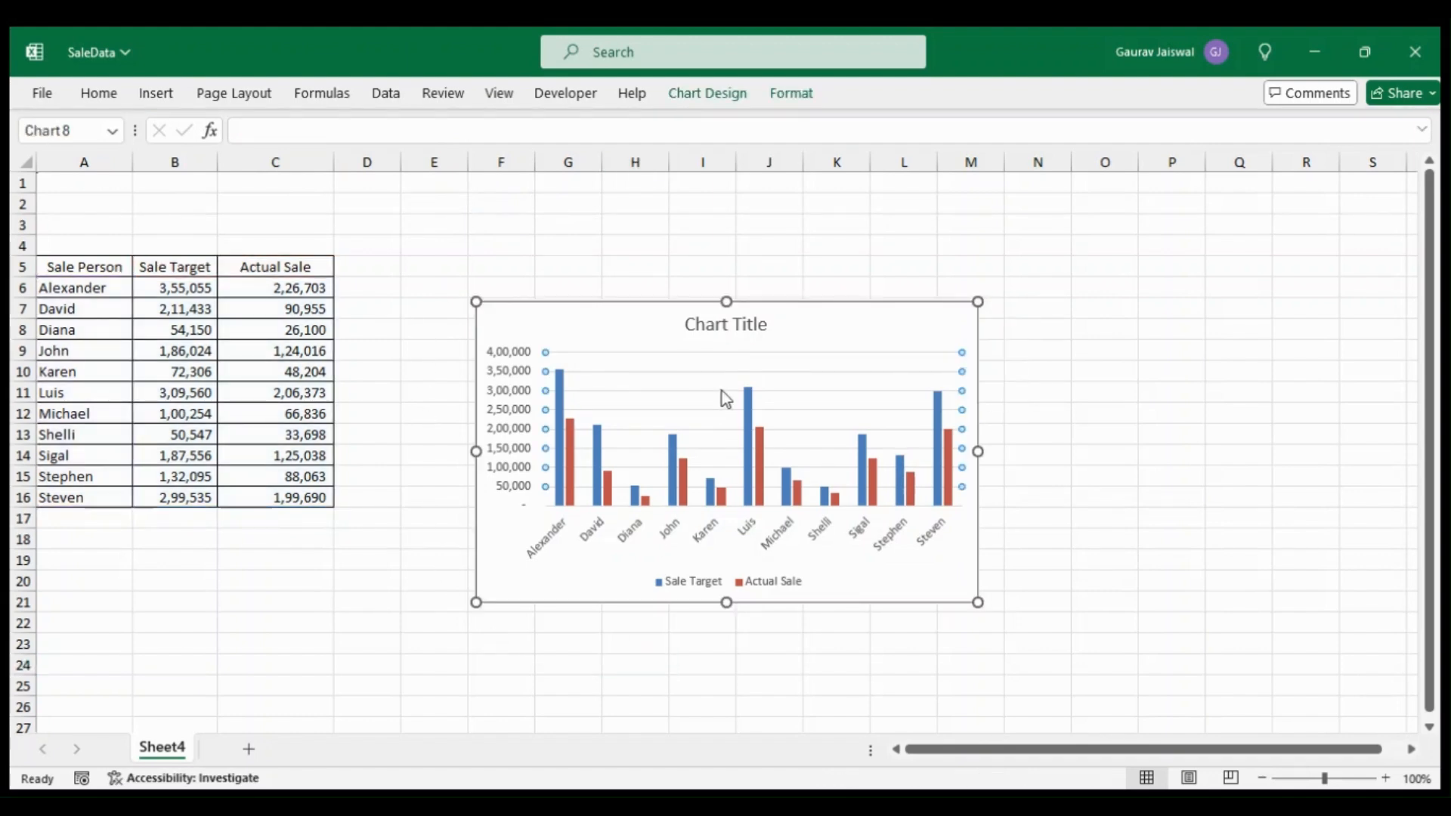
pyautogui.press('Delete')
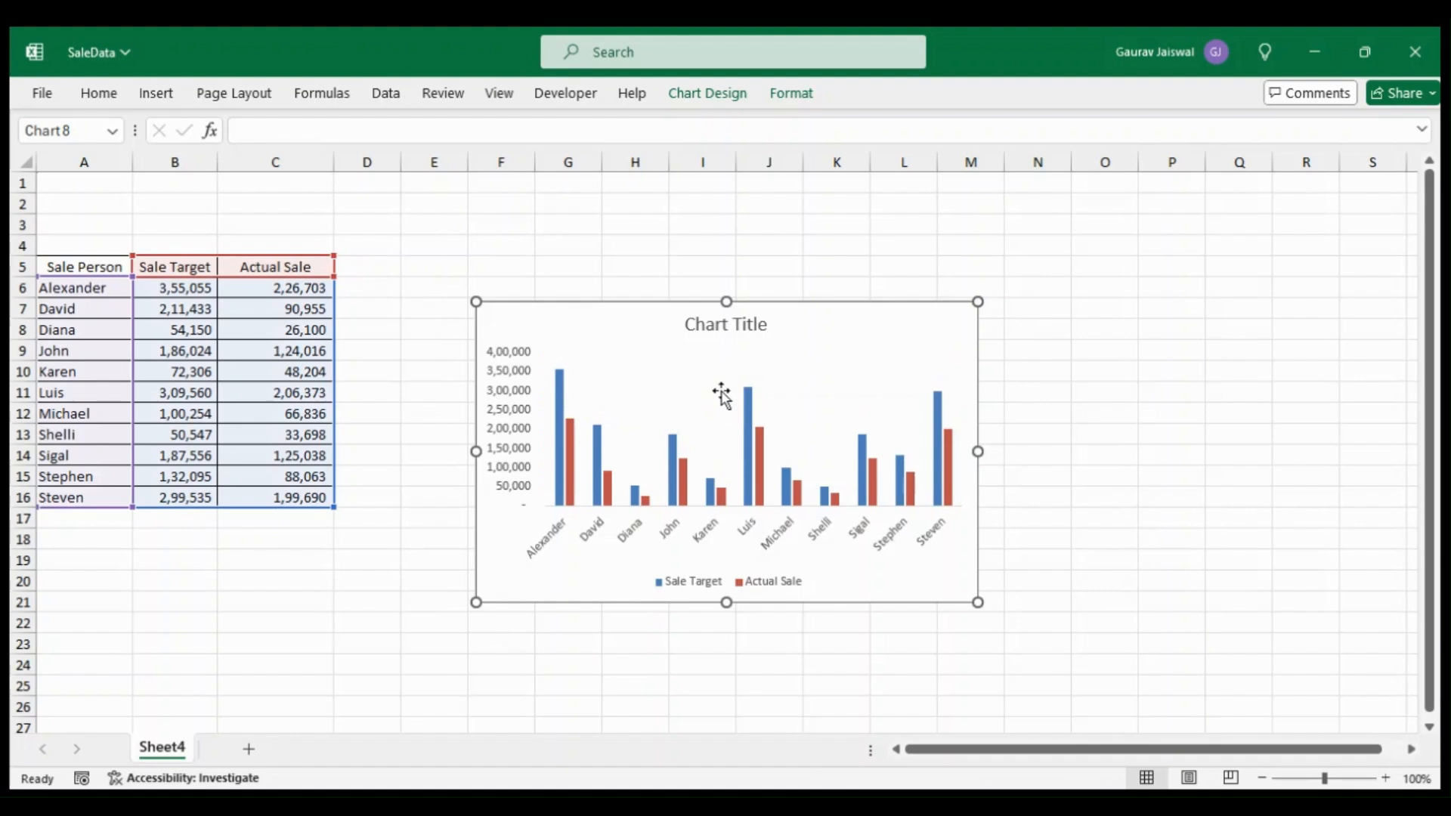
# Change the chart title to "Sales Actual v/s Target".
pyautogui.click(740, 330)
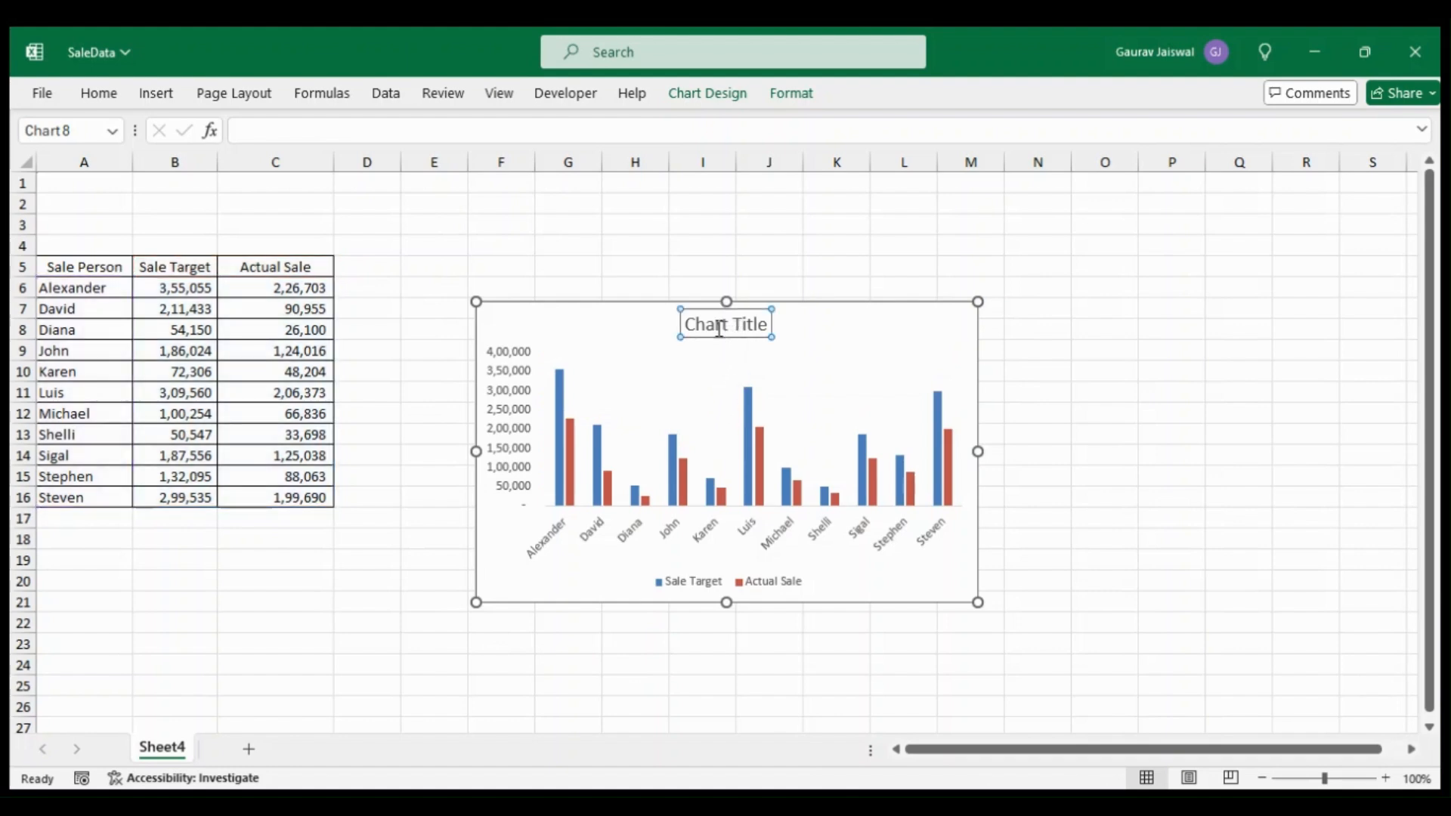
pyautogui.moveTo(687, 324); pyautogui.dragTo(788, 341)
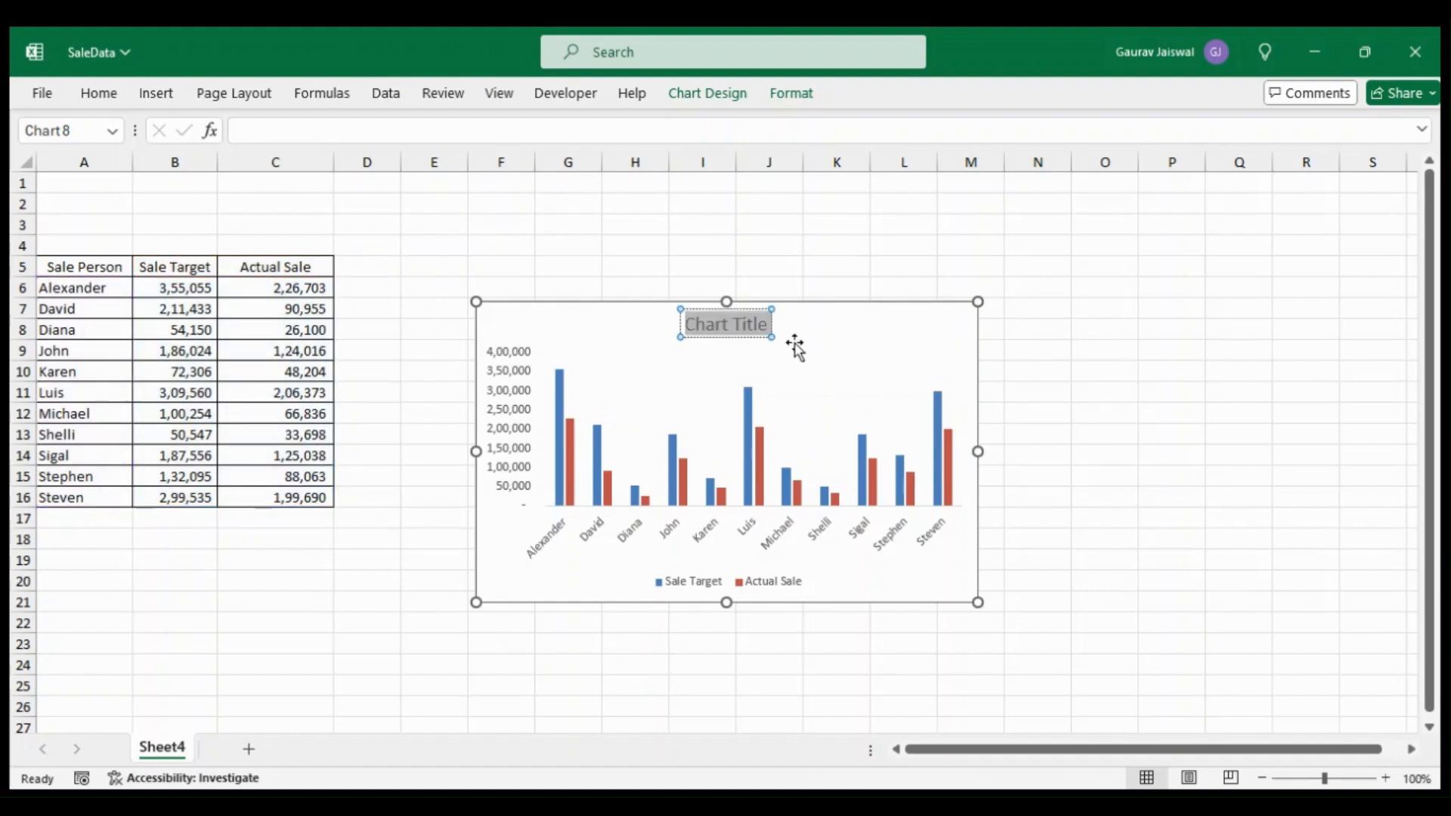
pyautogui.write('Sales')
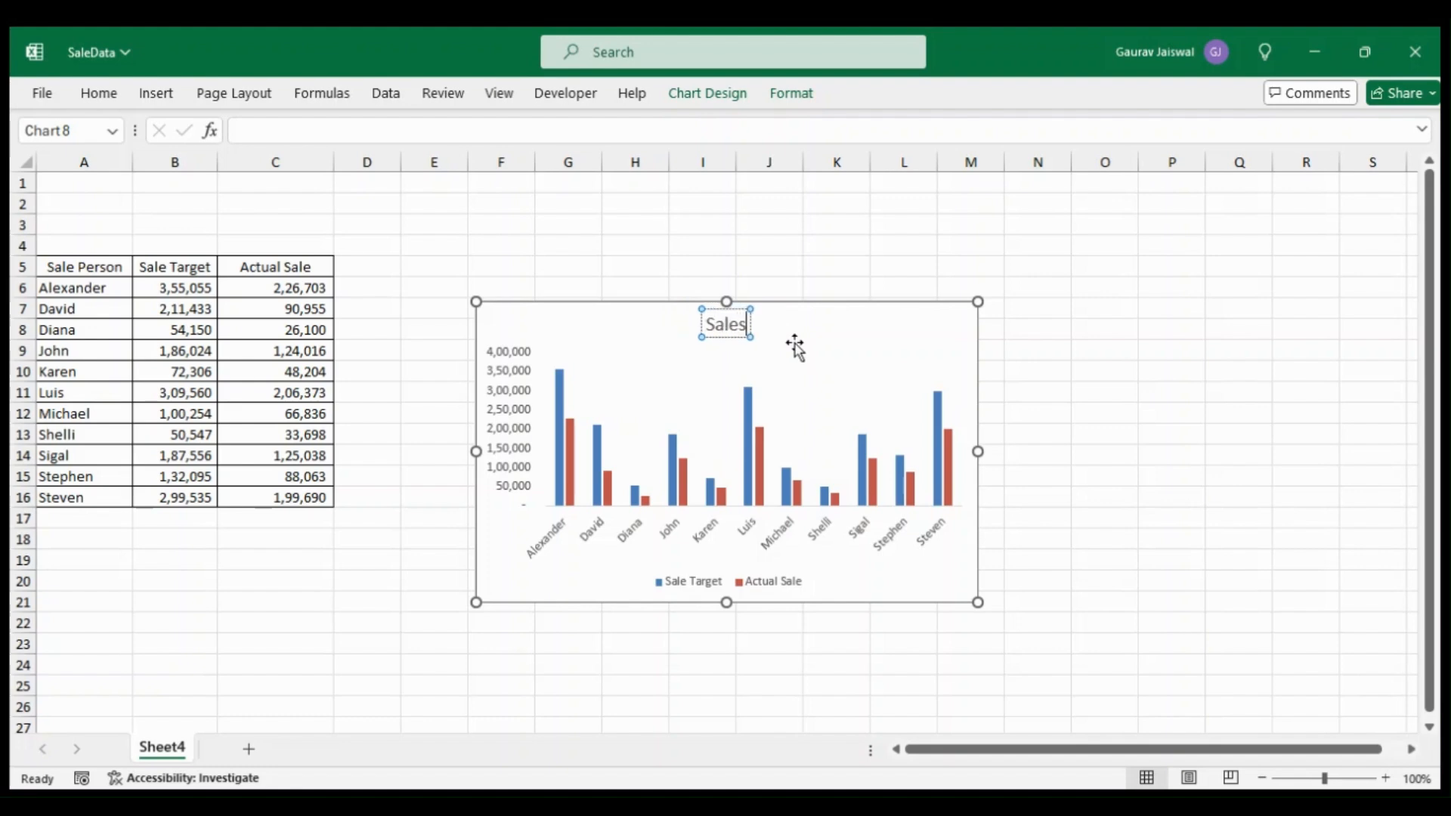
pyautogui.write(' A')
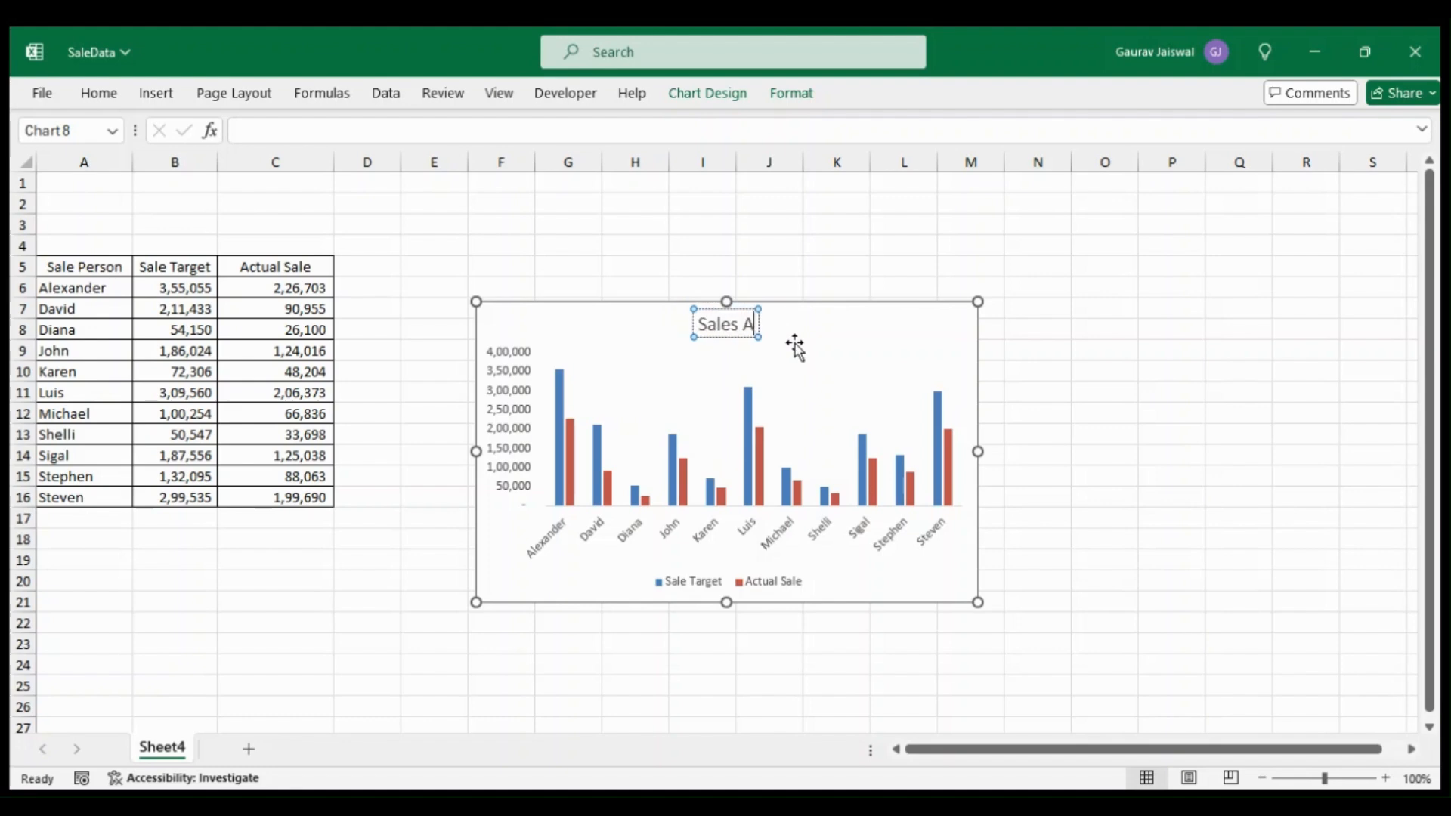
pyautogui.write('ctua')
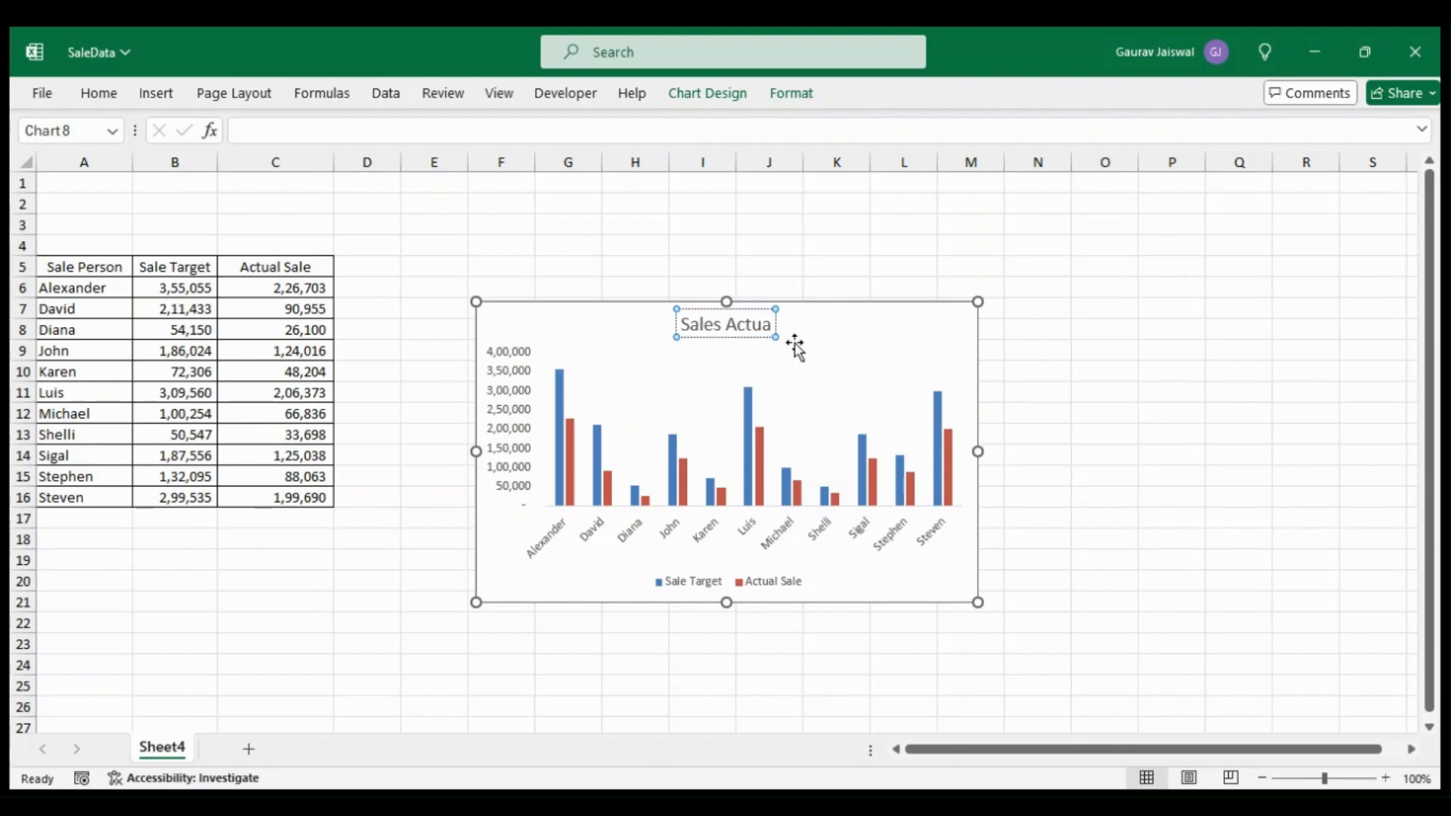
pyautogui.write('l v/')
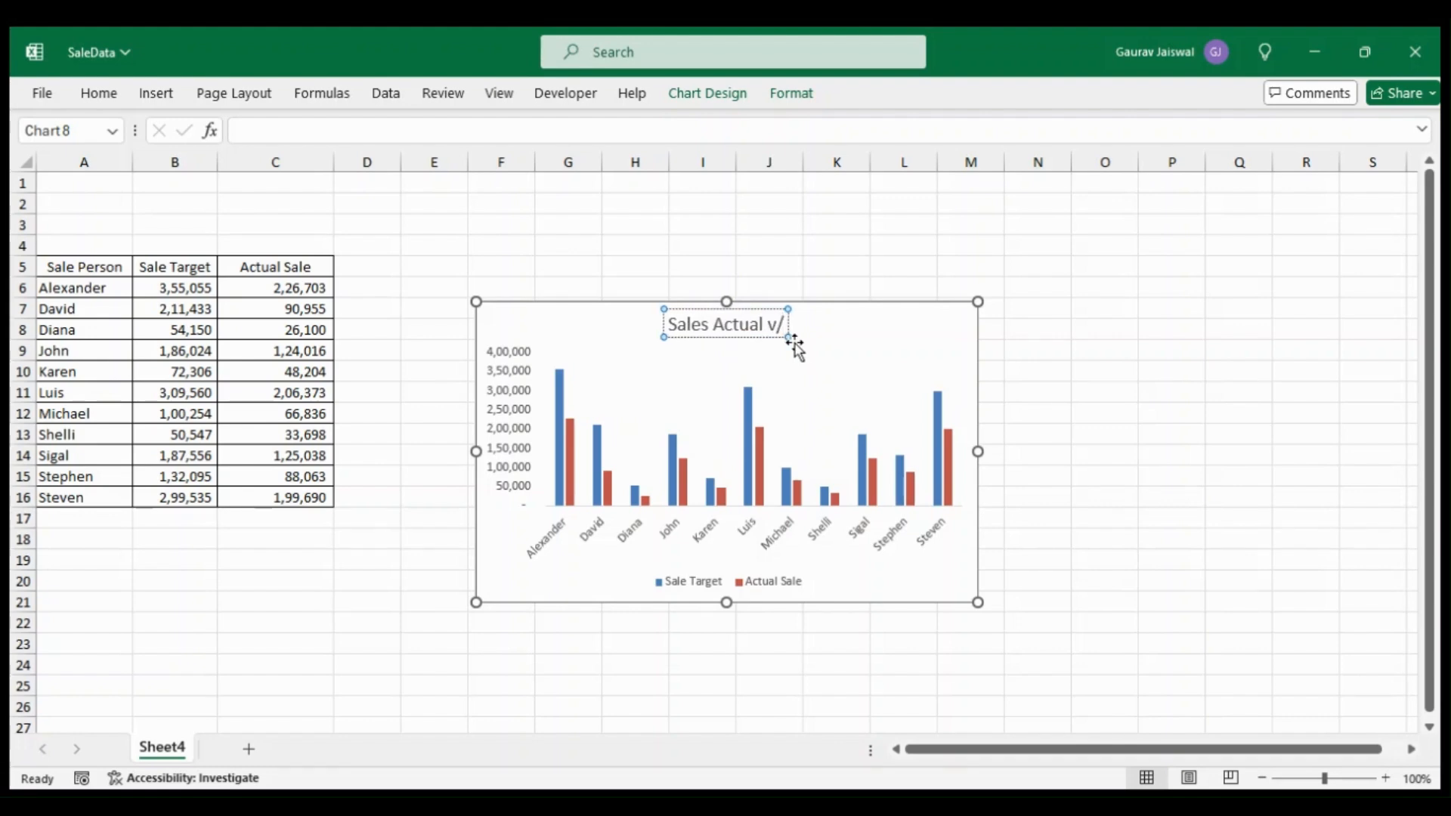
pyautogui.write('s Target')
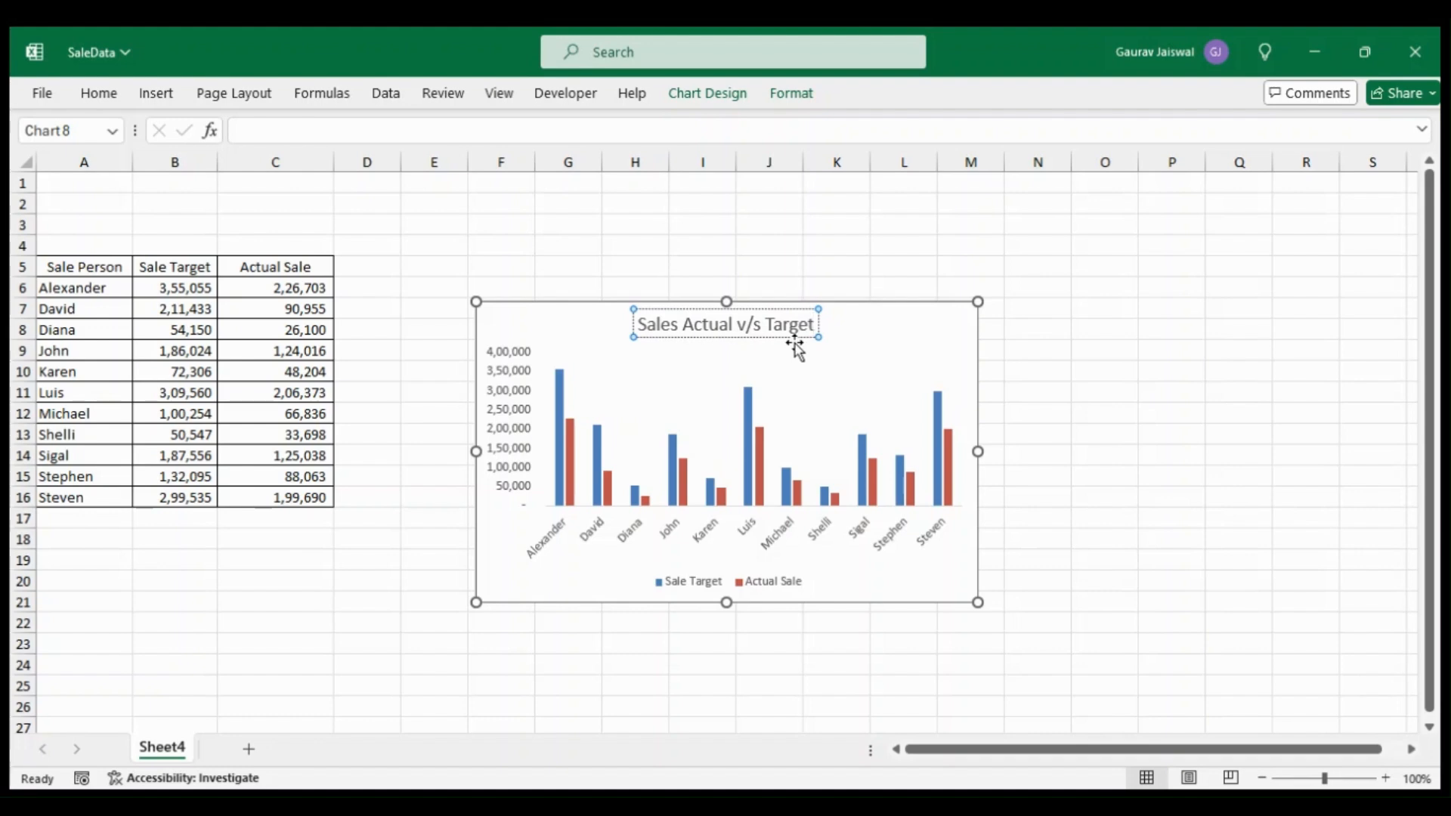
pyautogui.click(1066, 579)
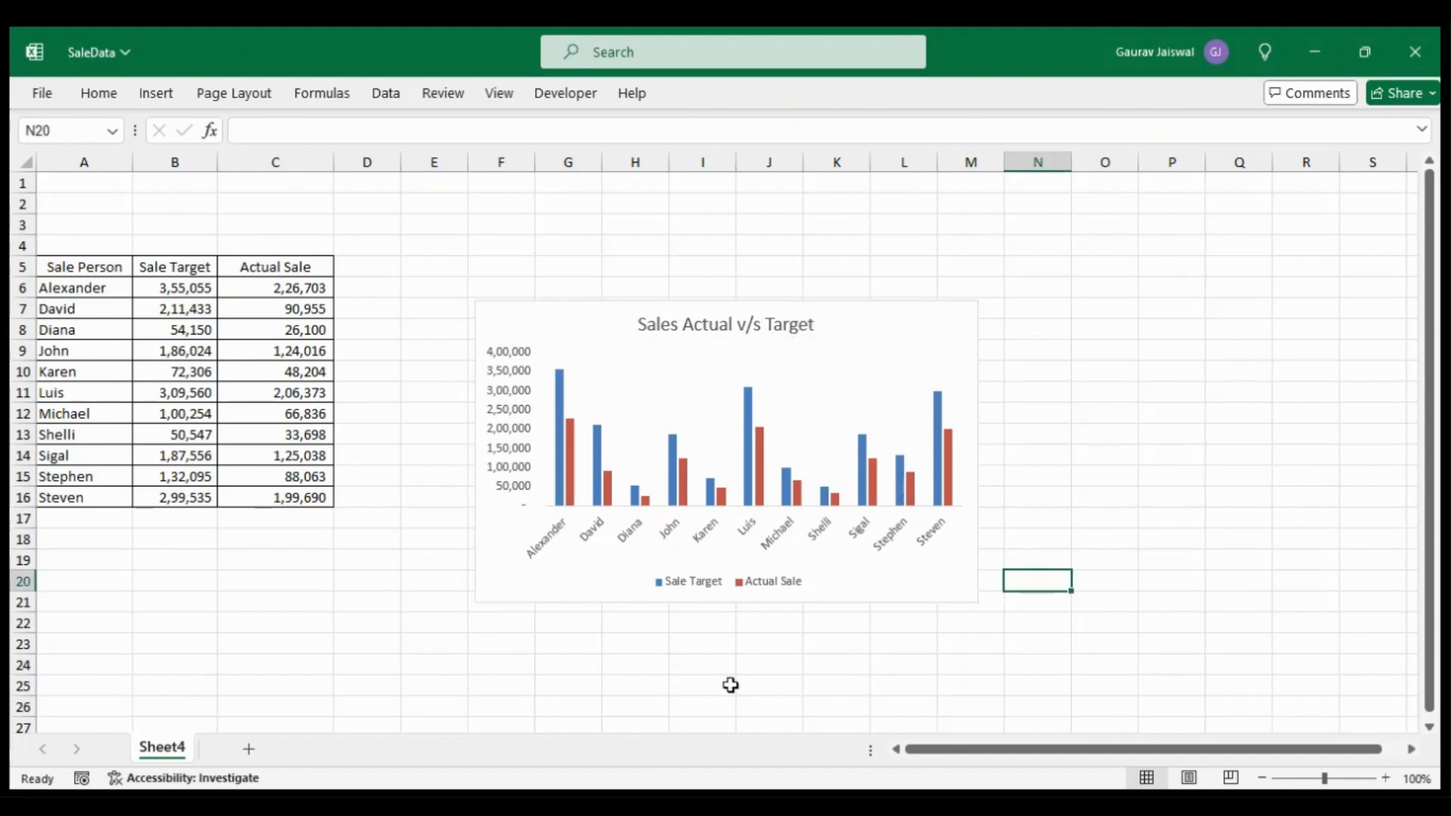
# Plot the Sale Target series on the secondary axis.
pyautogui.click(566, 417)
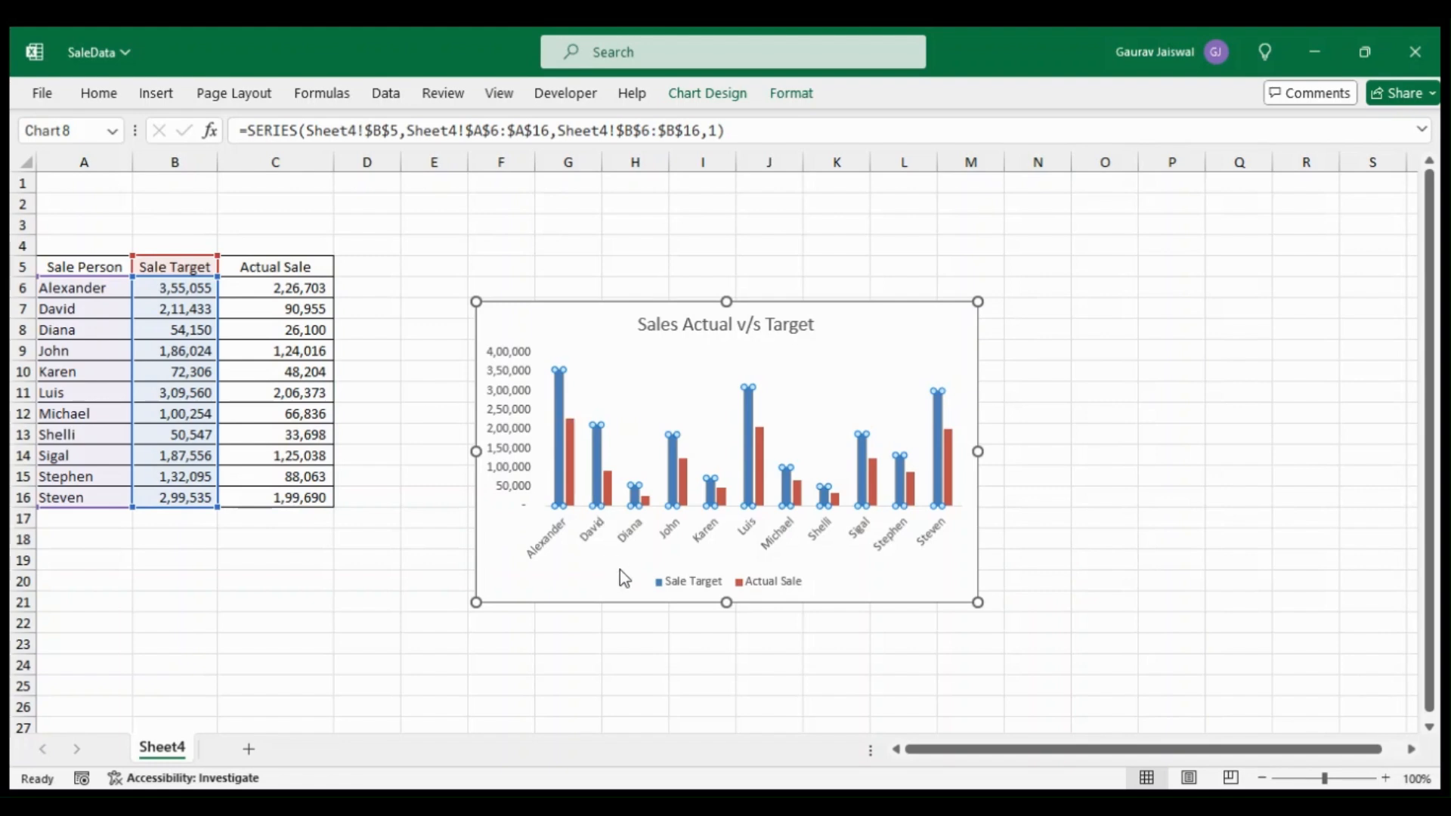
pyautogui.hotkey('ctrl', '1')
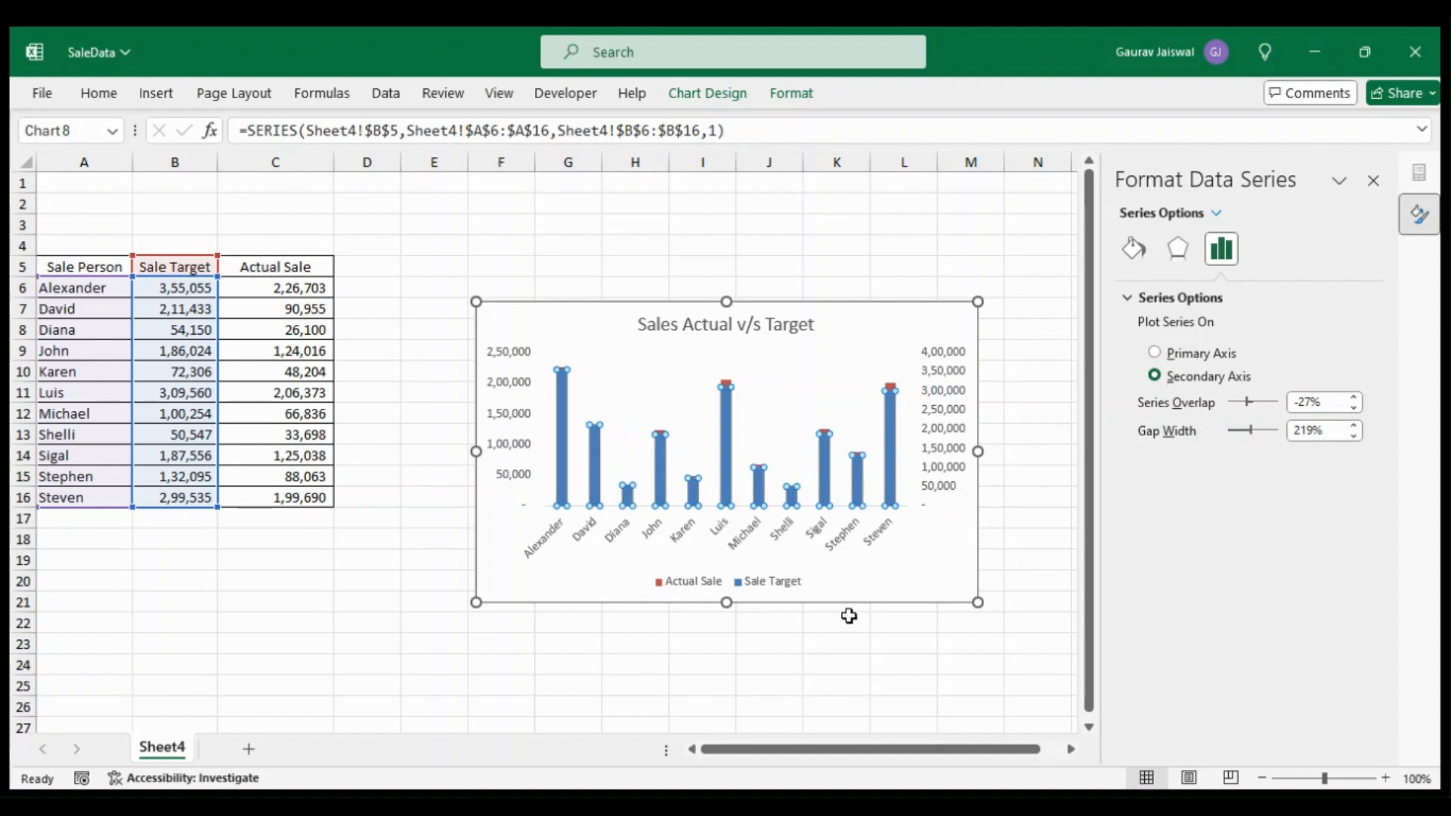
pyautogui.click(694, 662)
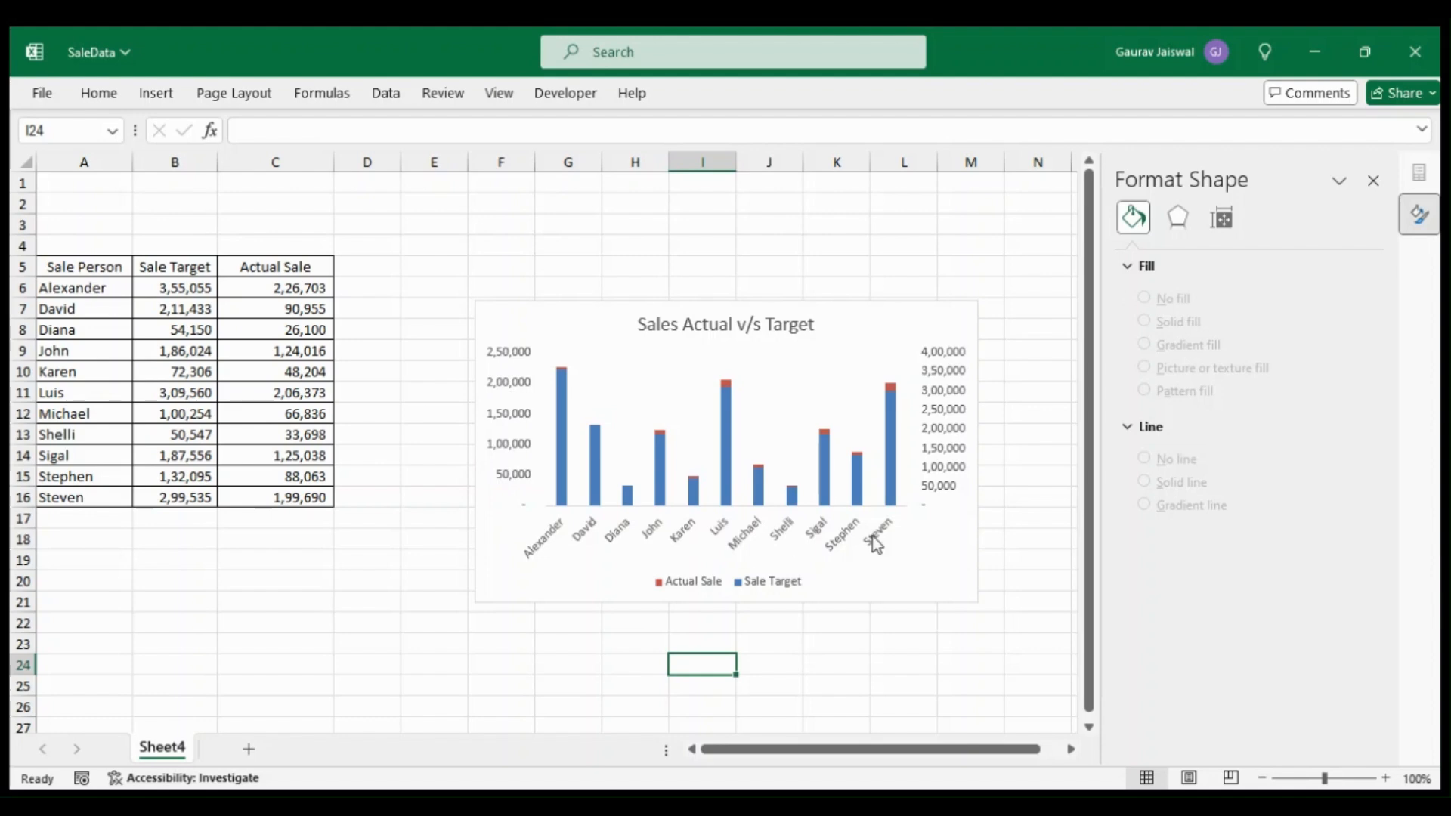
# Set the maximum bound of the chart's primary vertical axis to 400000.
pyautogui.click(508, 416)
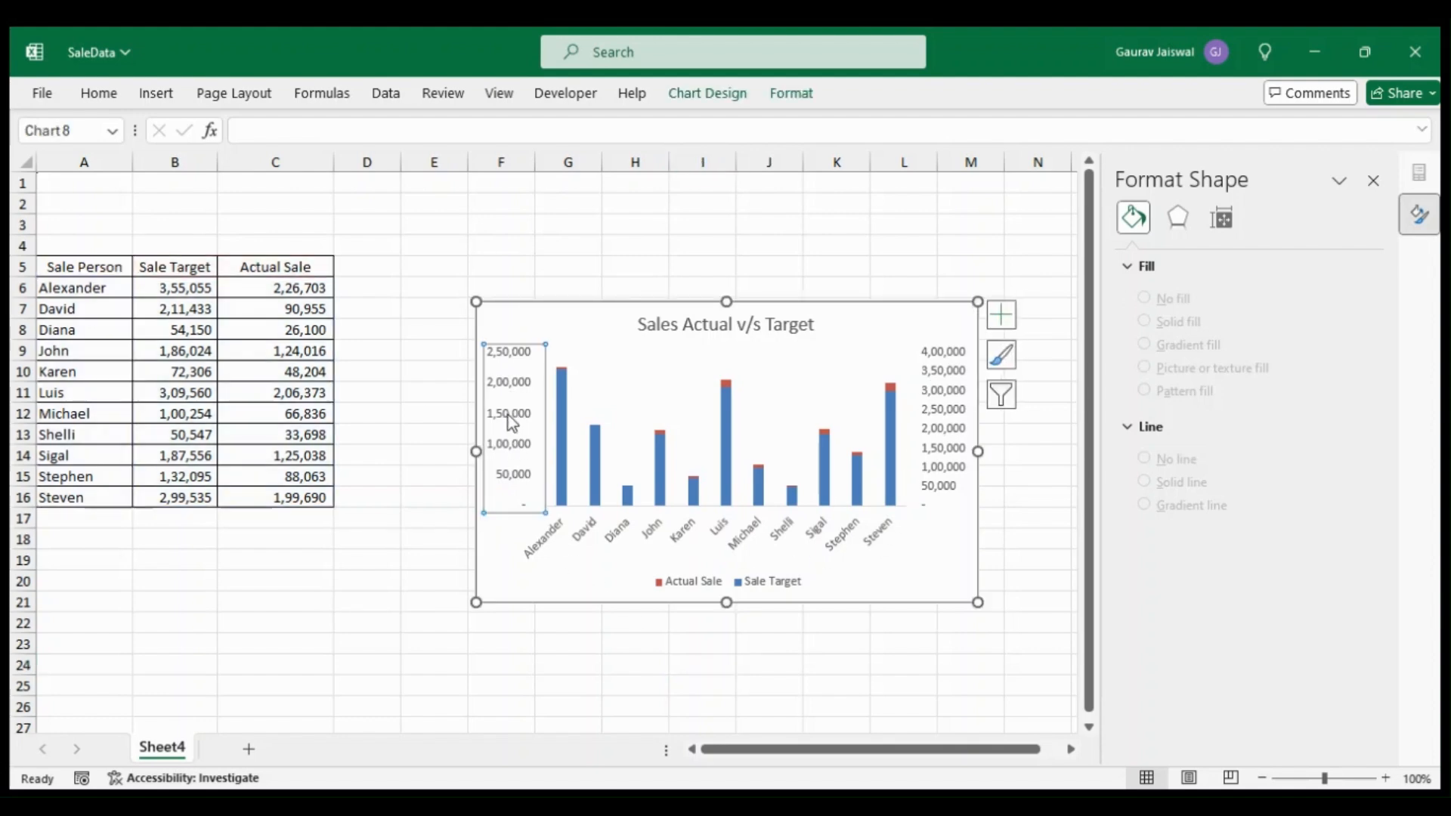
pyautogui.doubleClick(508, 415)
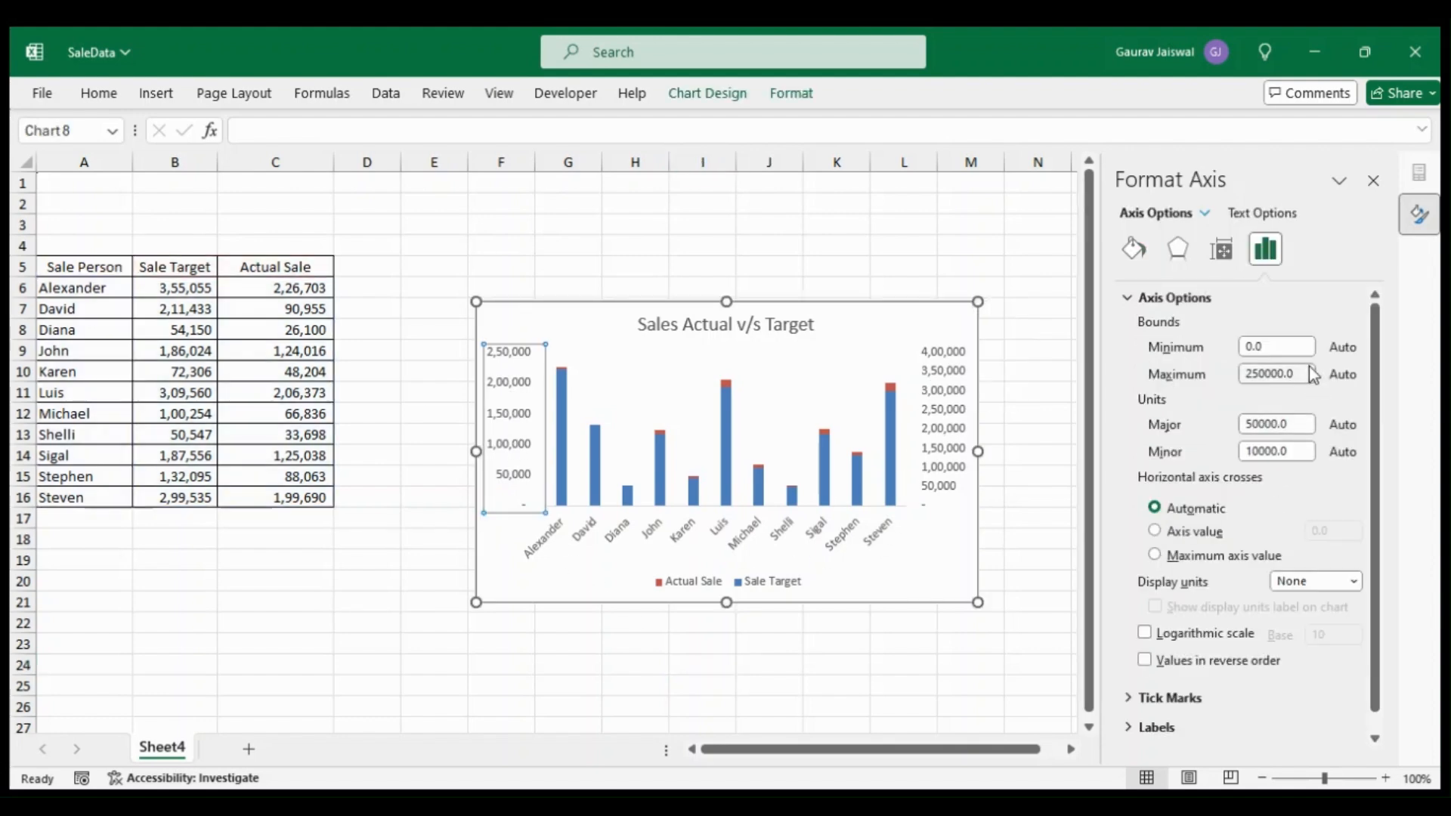
pyautogui.moveTo(1311, 372); pyautogui.dragTo(1240, 382)
pyautogui.write('4')
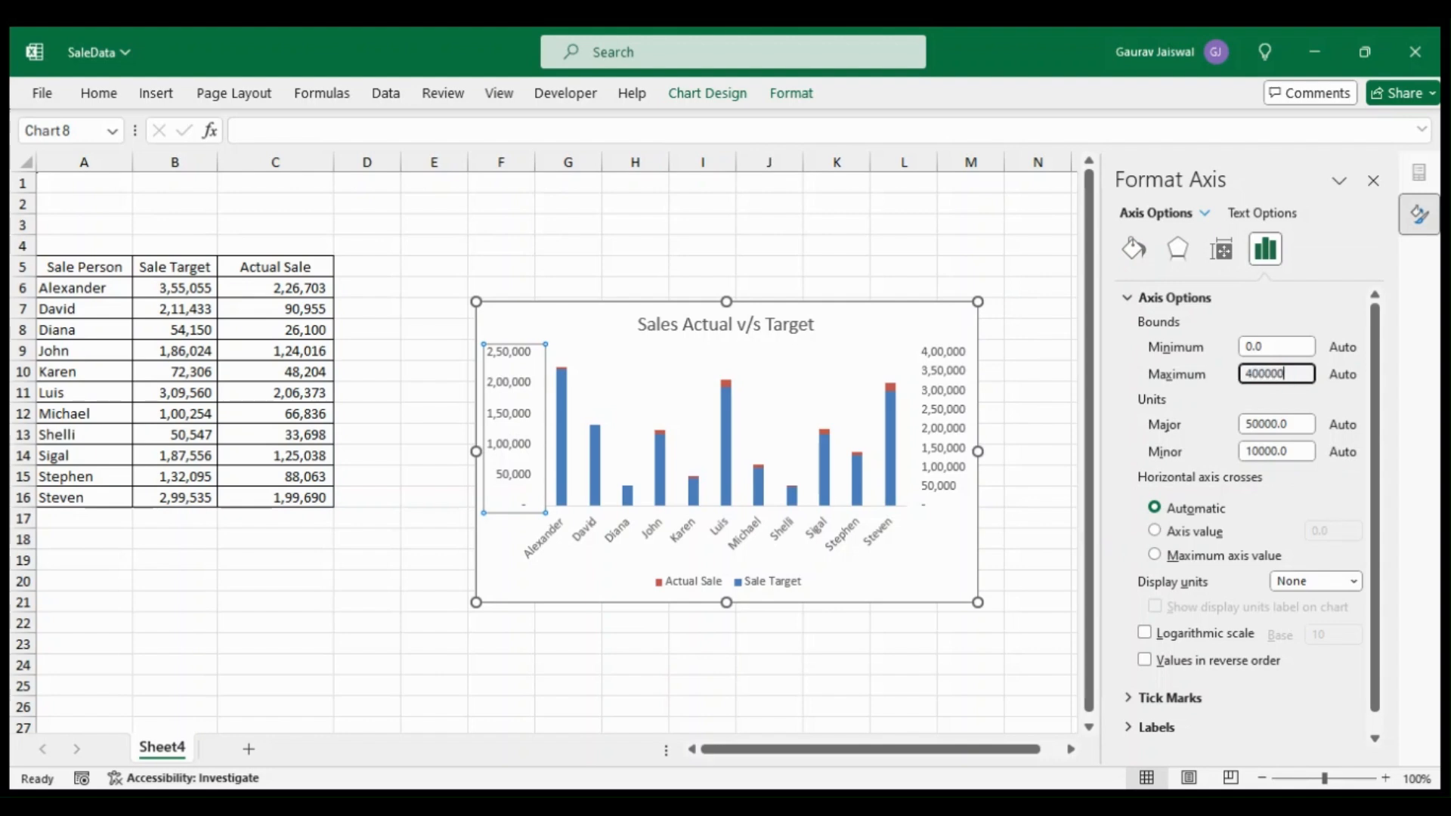
pyautogui.press('Return')
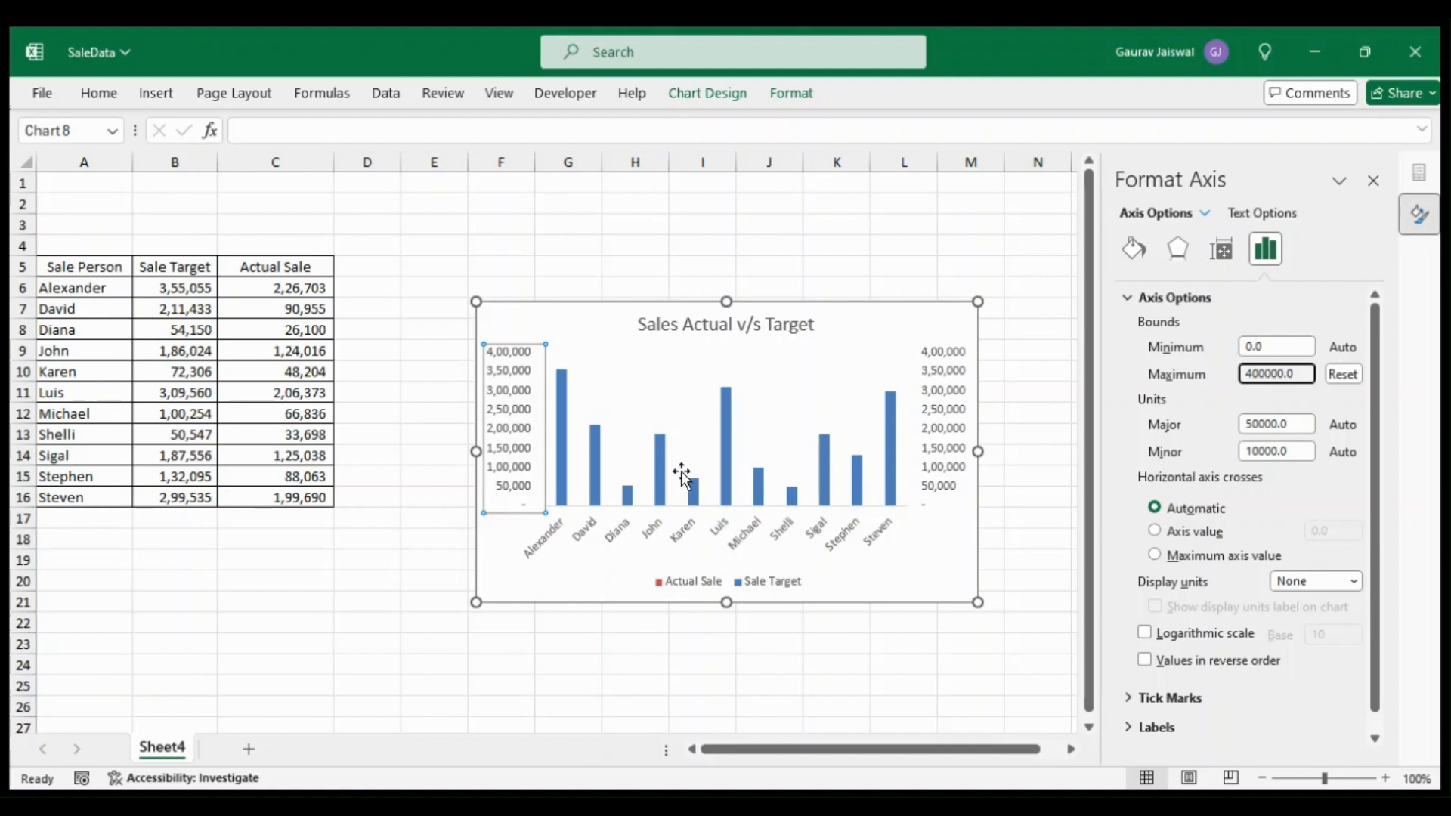
pyautogui.click(437, 541)
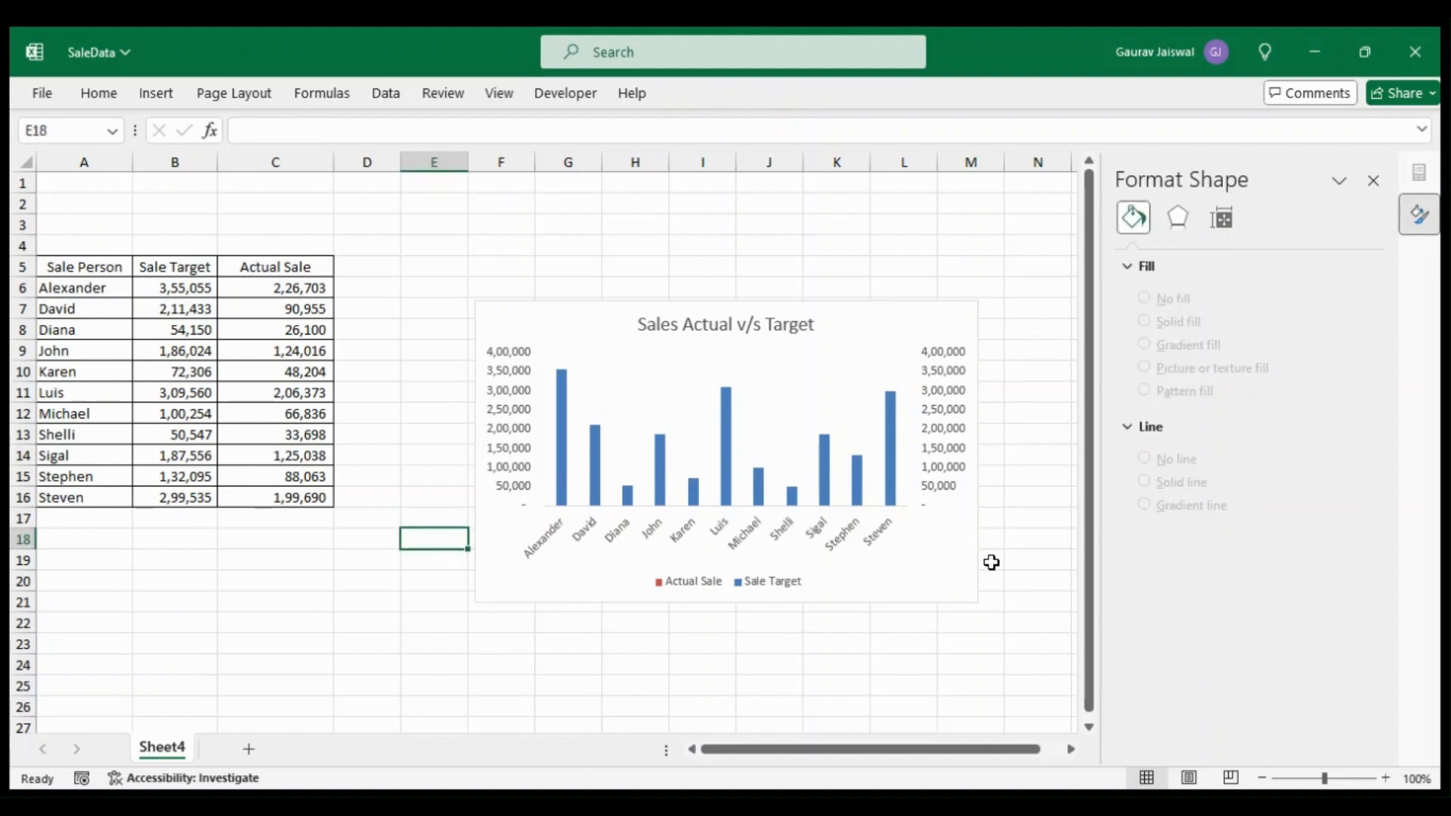
# Give the Sale Target columns a solid light blue fill with 60% transparency.
pyautogui.click(558, 396)
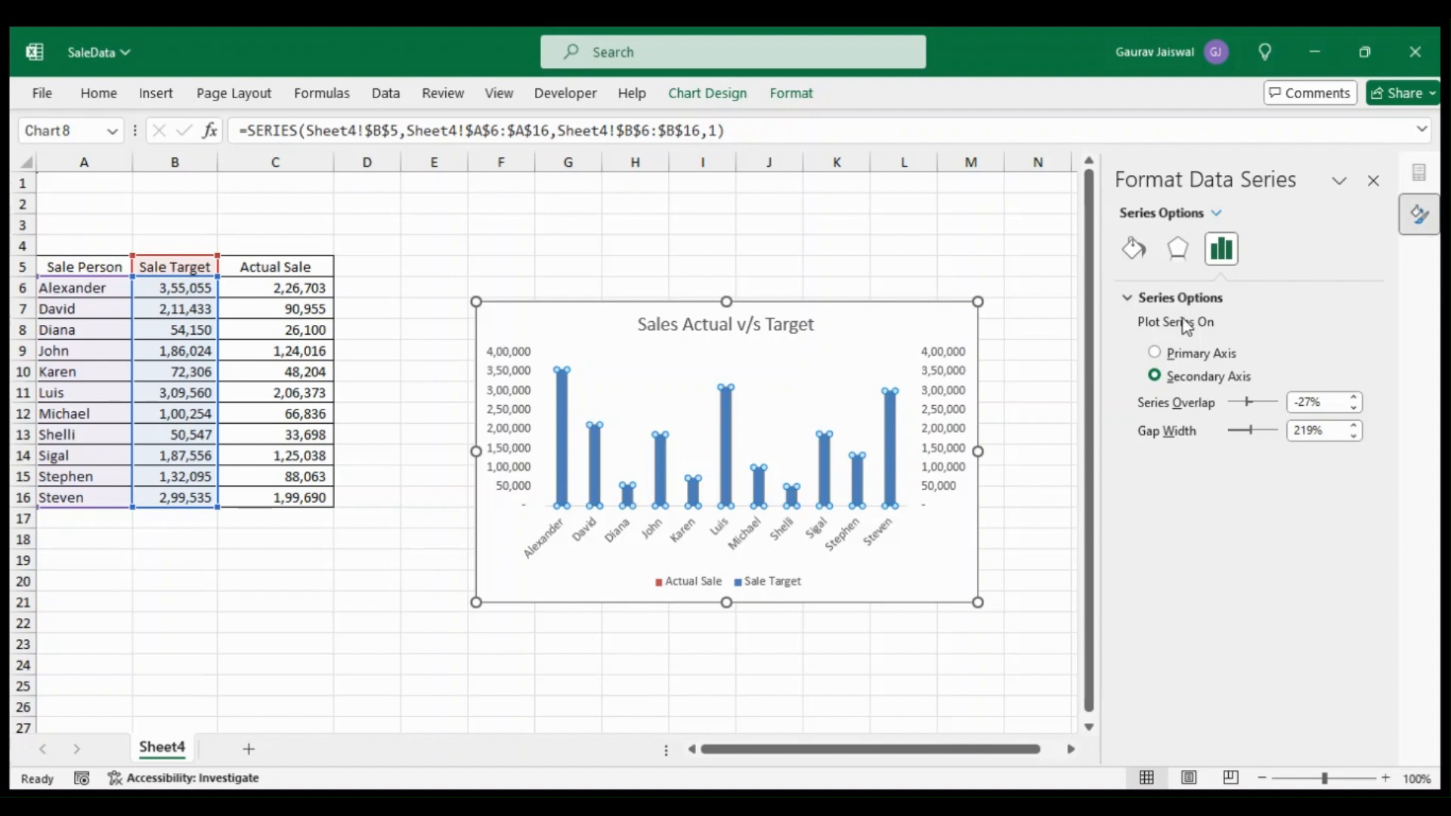
pyautogui.click(1134, 249)
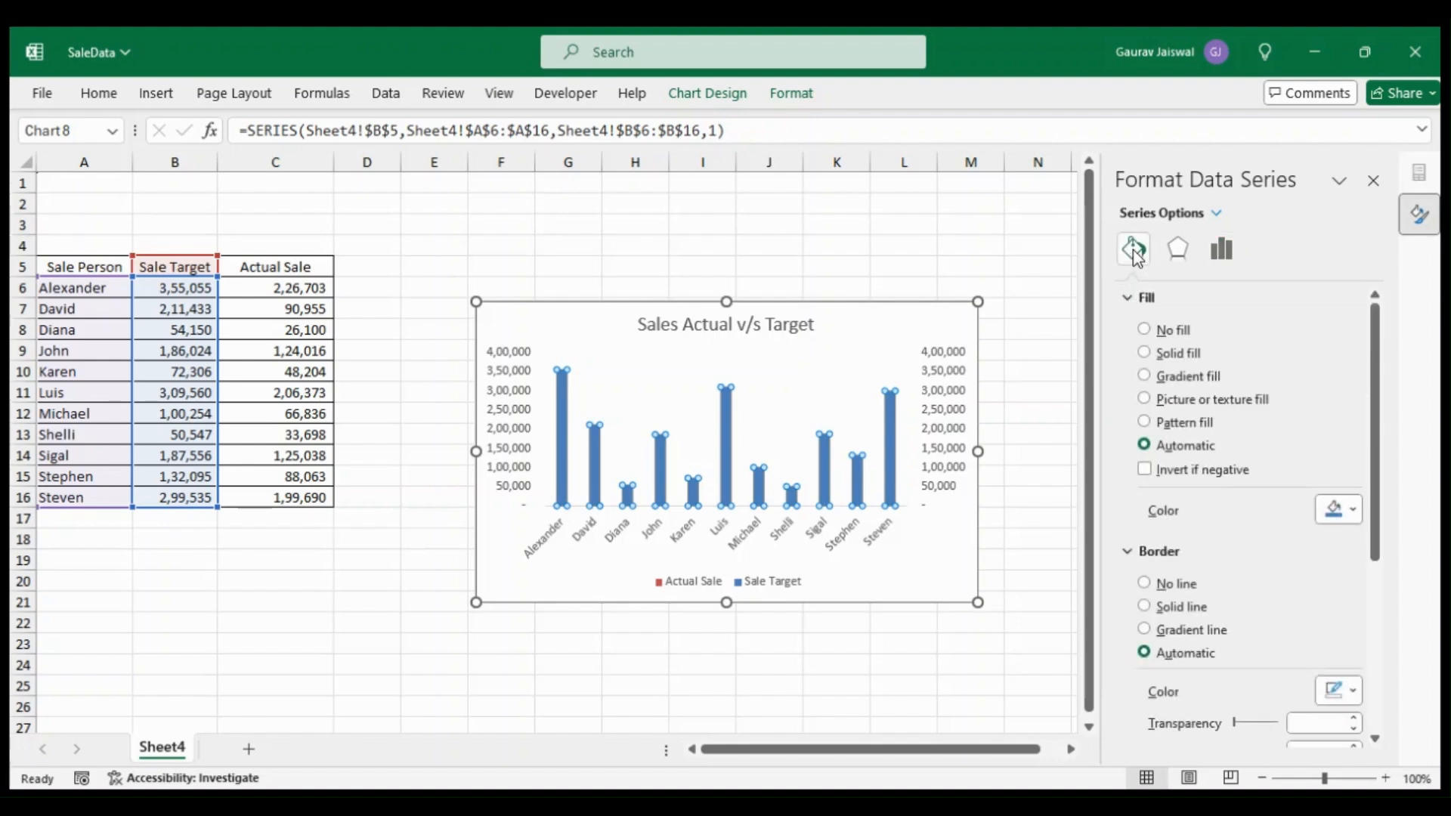
pyautogui.click(1145, 353)
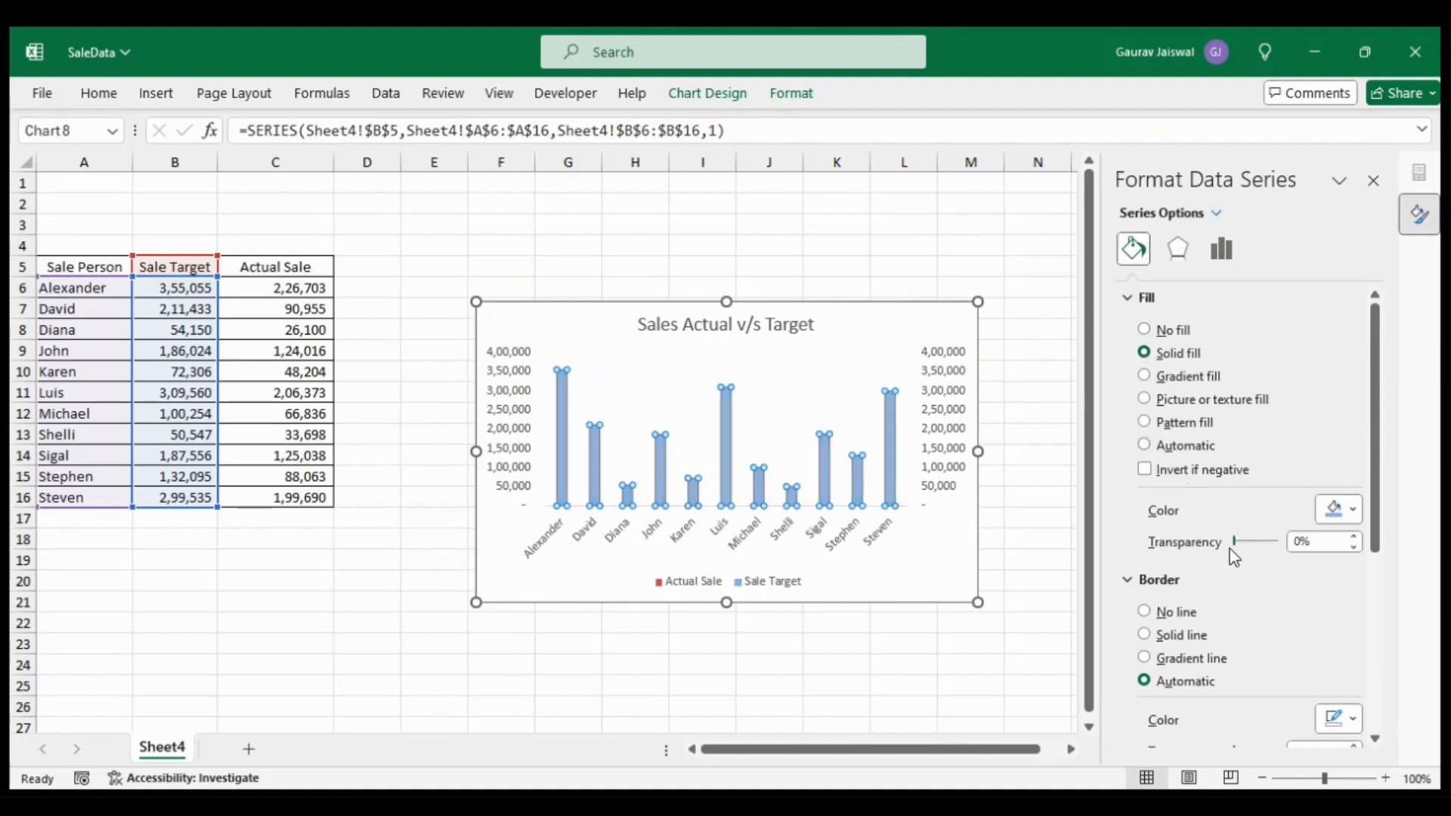
pyautogui.moveTo(1244, 550); pyautogui.dragTo(1261, 552)
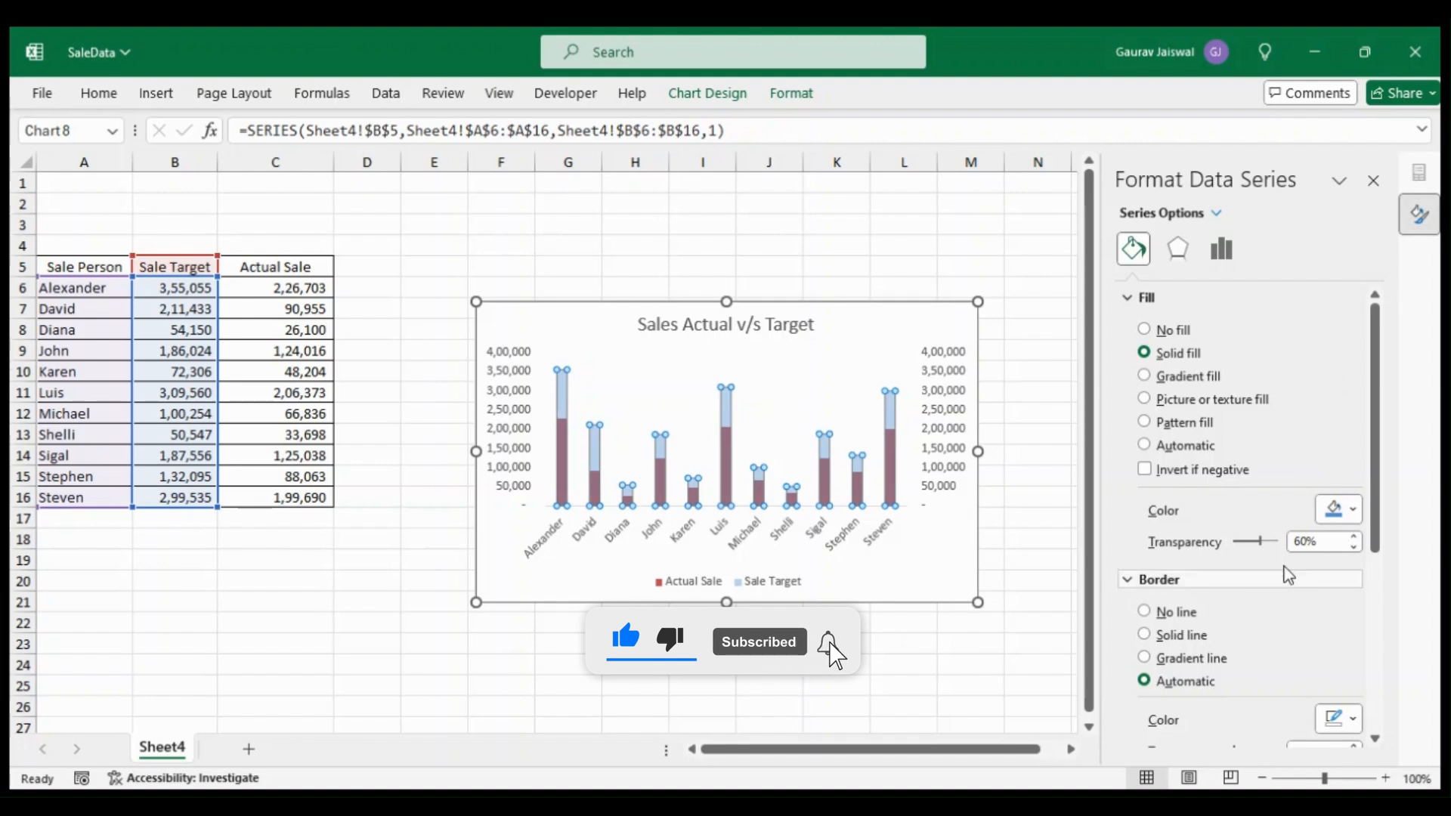
pyautogui.moveTo(1375, 467)
pyautogui.mouseDown()
pyautogui.moveTo(1381, 495)
pyautogui.moveTo(1377, 465)
pyautogui.mouseUp()
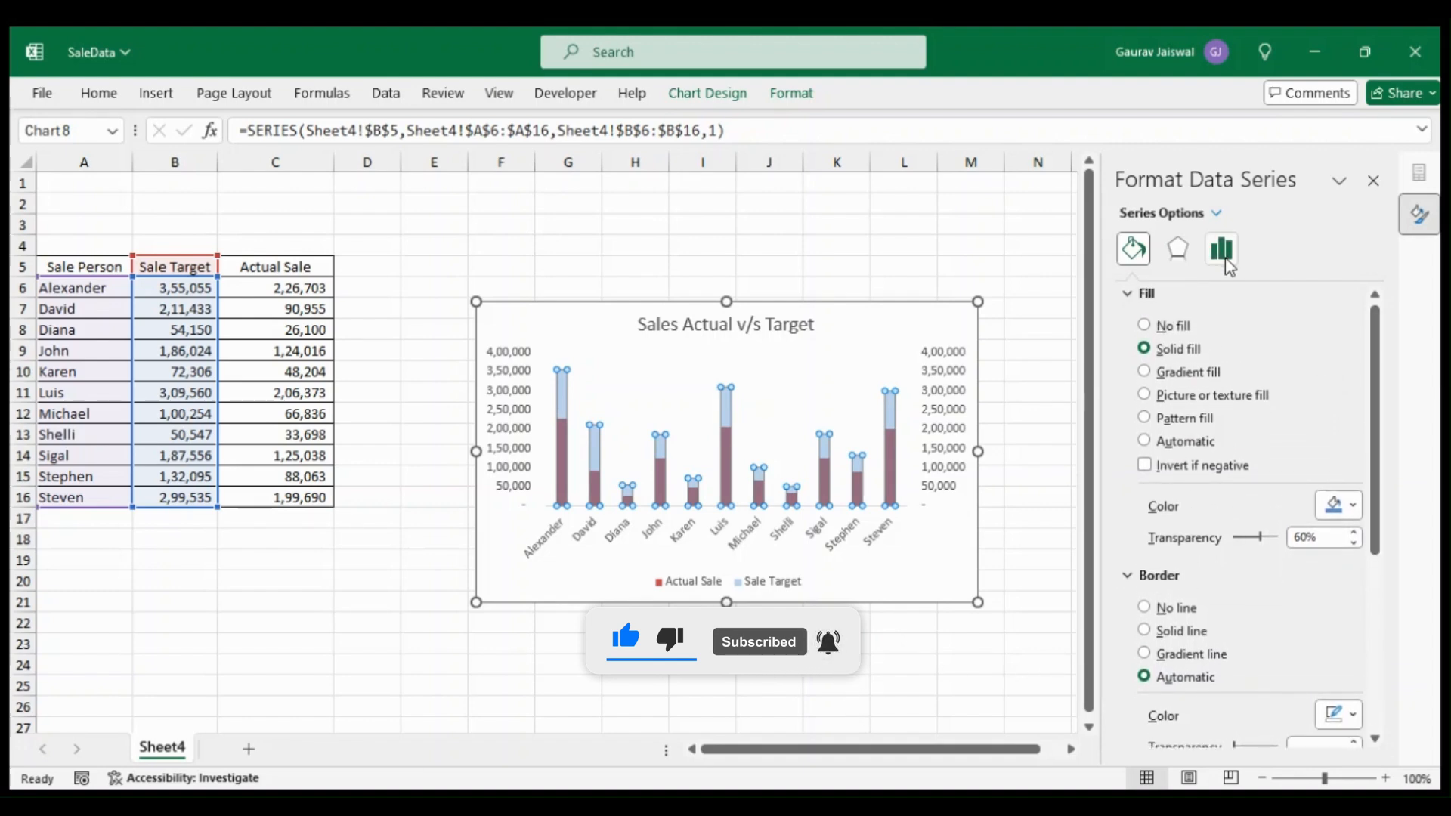
# Set the gap width of the Sale Target series to 50% and close the formatting pane.
pyautogui.click(1224, 255)
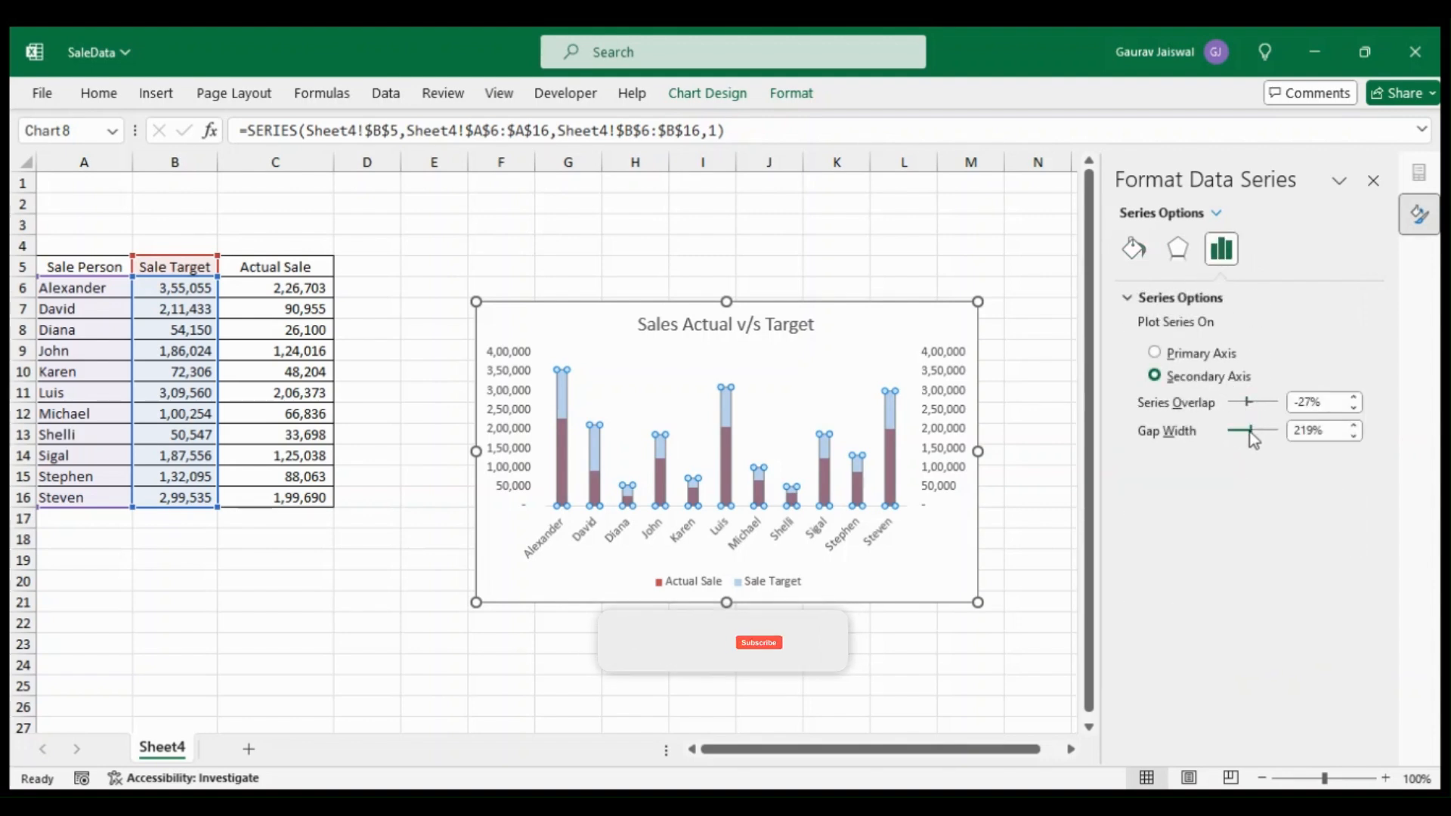
pyautogui.moveTo(1250, 432); pyautogui.dragTo(1287, 433)
pyautogui.write('2')
pyautogui.press('BackSpace')
pyautogui.press('BackSpace')
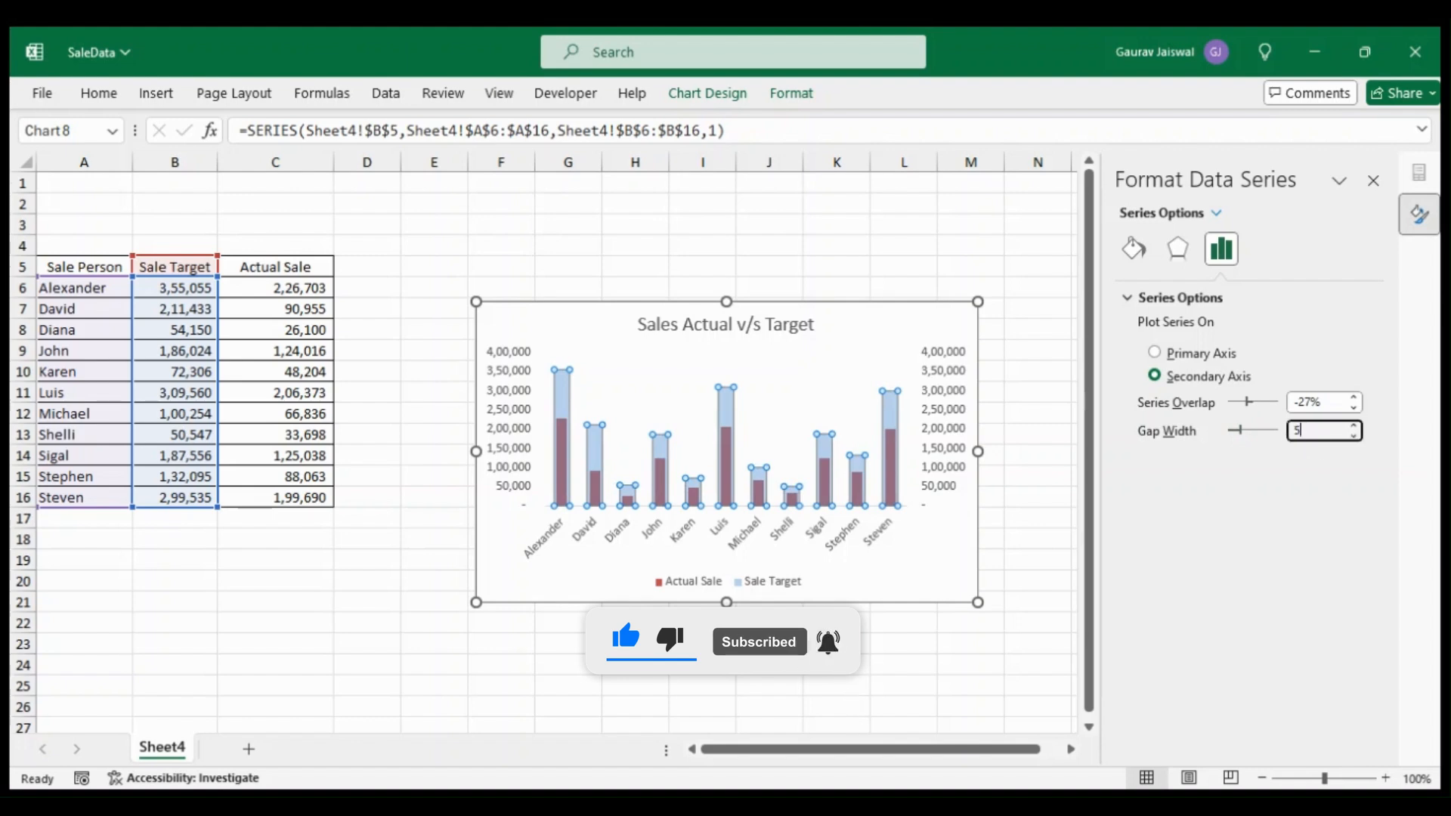
pyautogui.write('50')
pyautogui.press('Return')
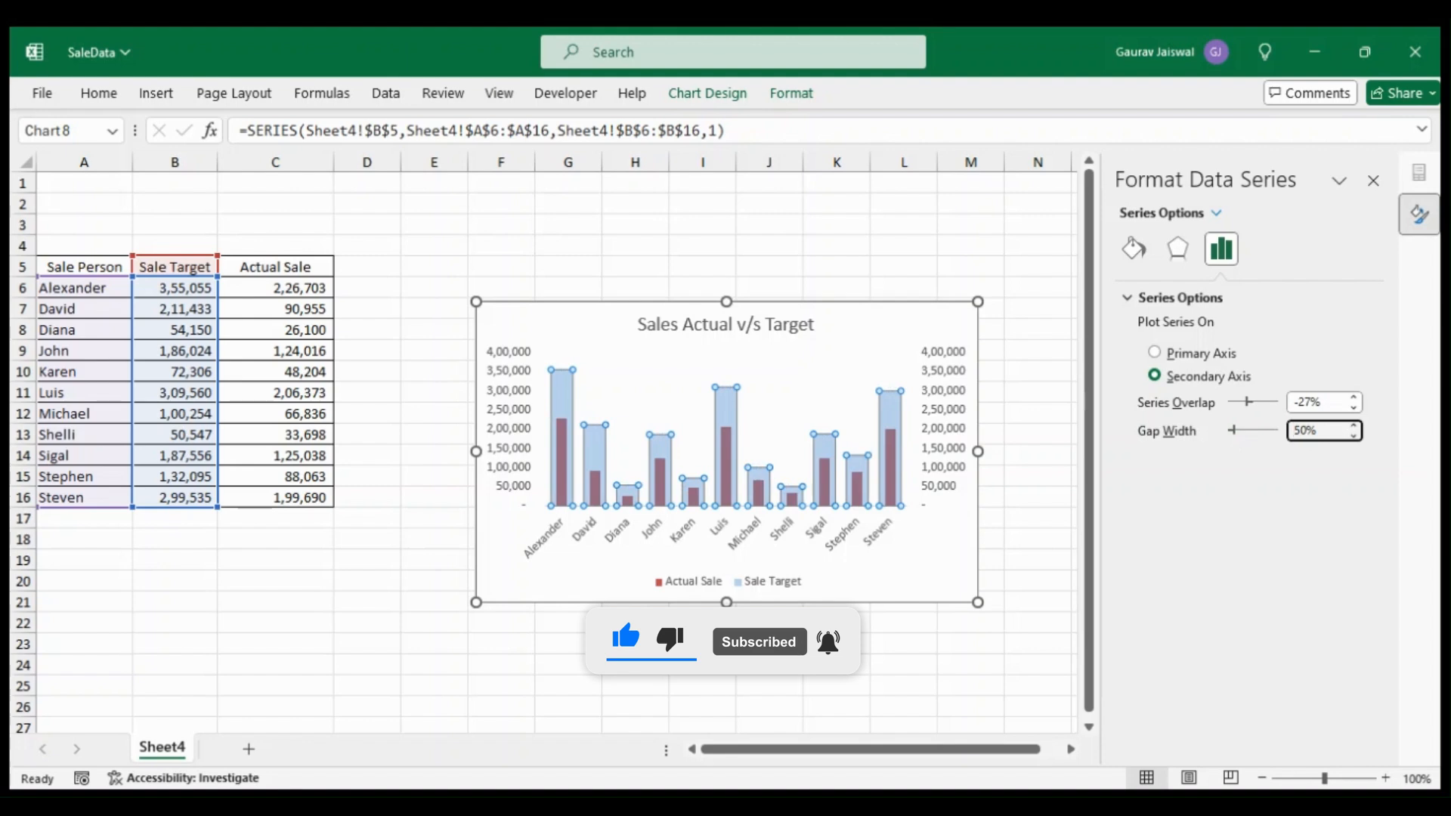
pyautogui.click(850, 671)
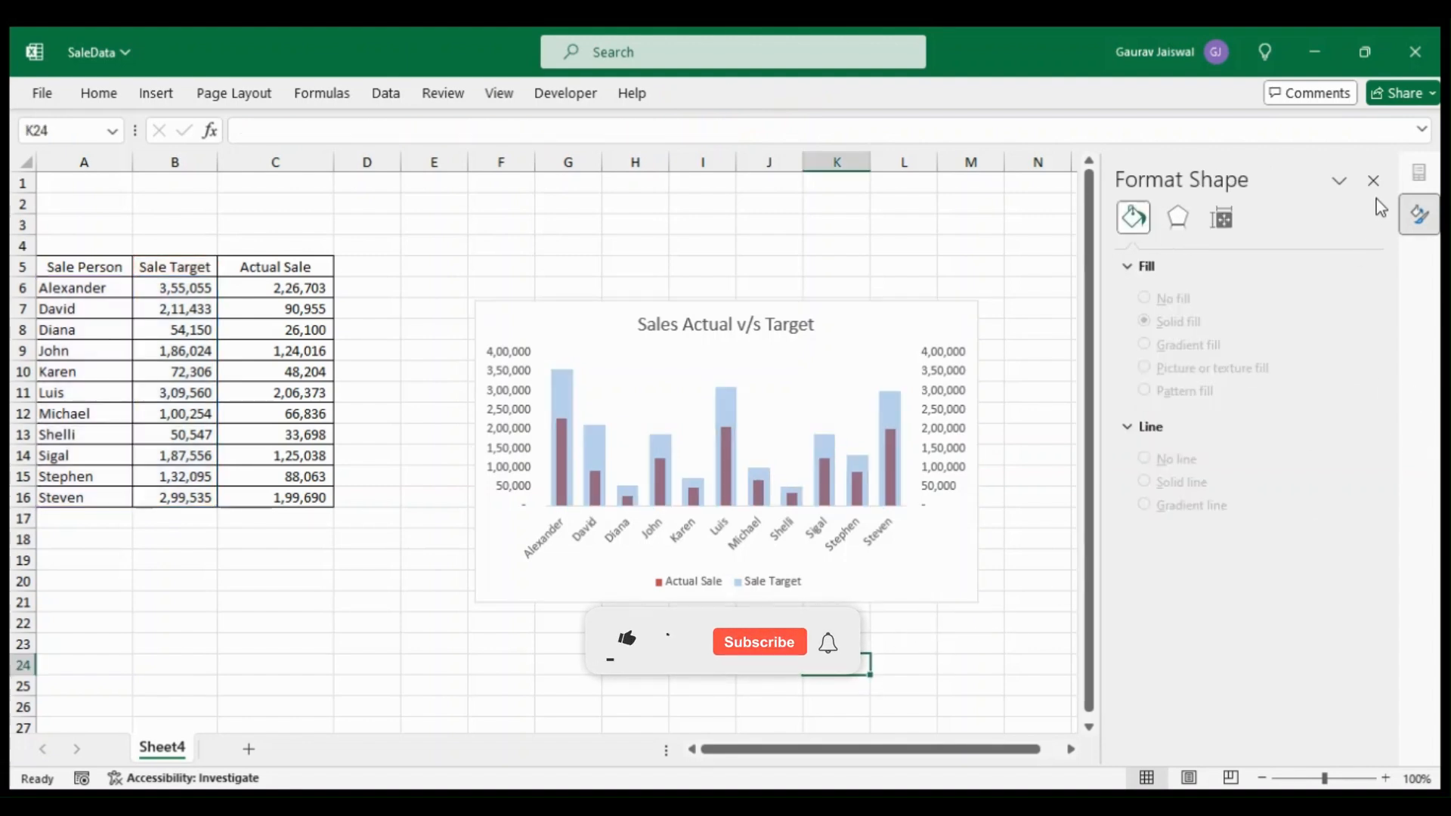
pyautogui.click(1373, 179)
pyautogui.click(1213, 499)
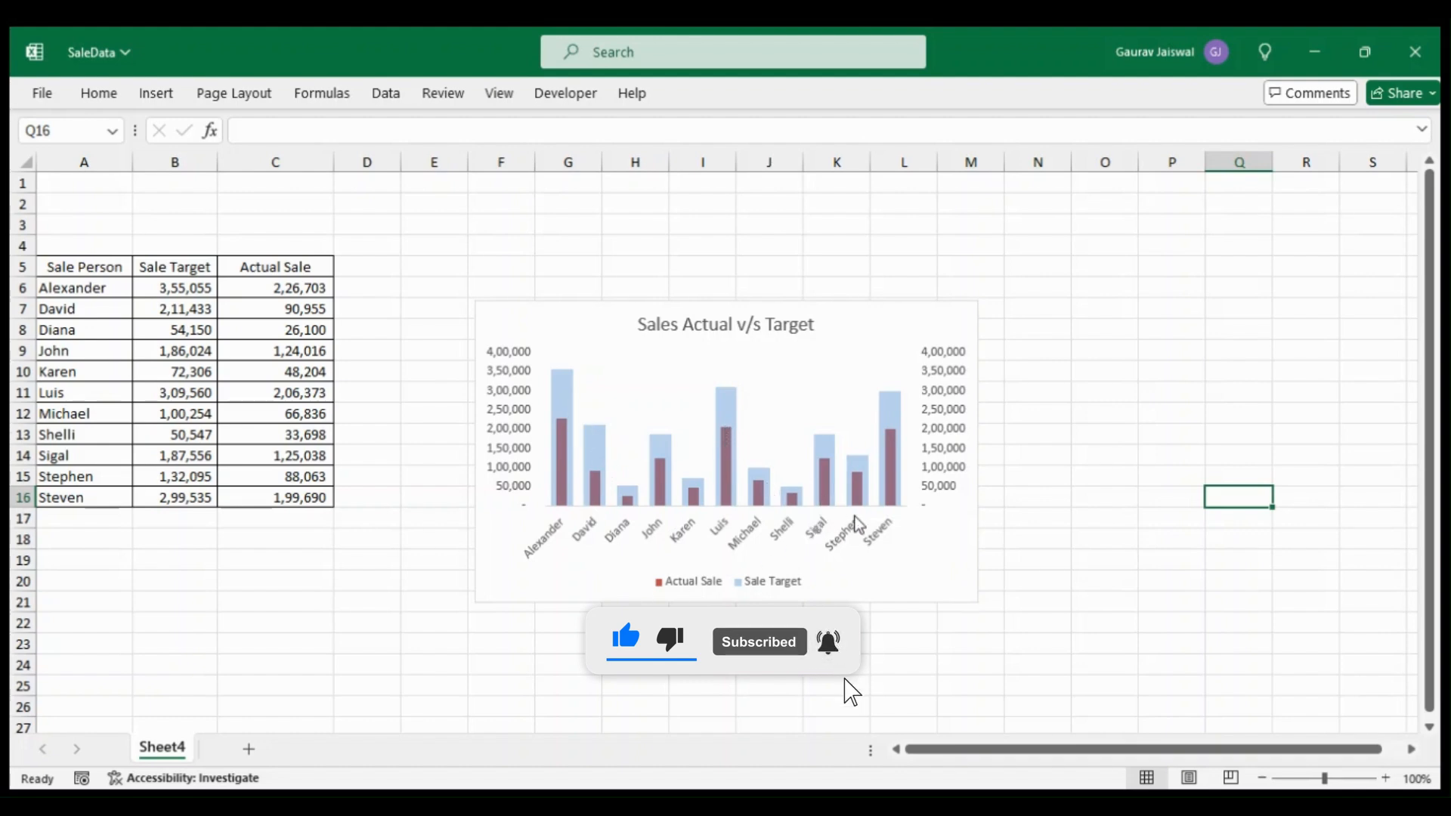
pyautogui.click(727, 470)
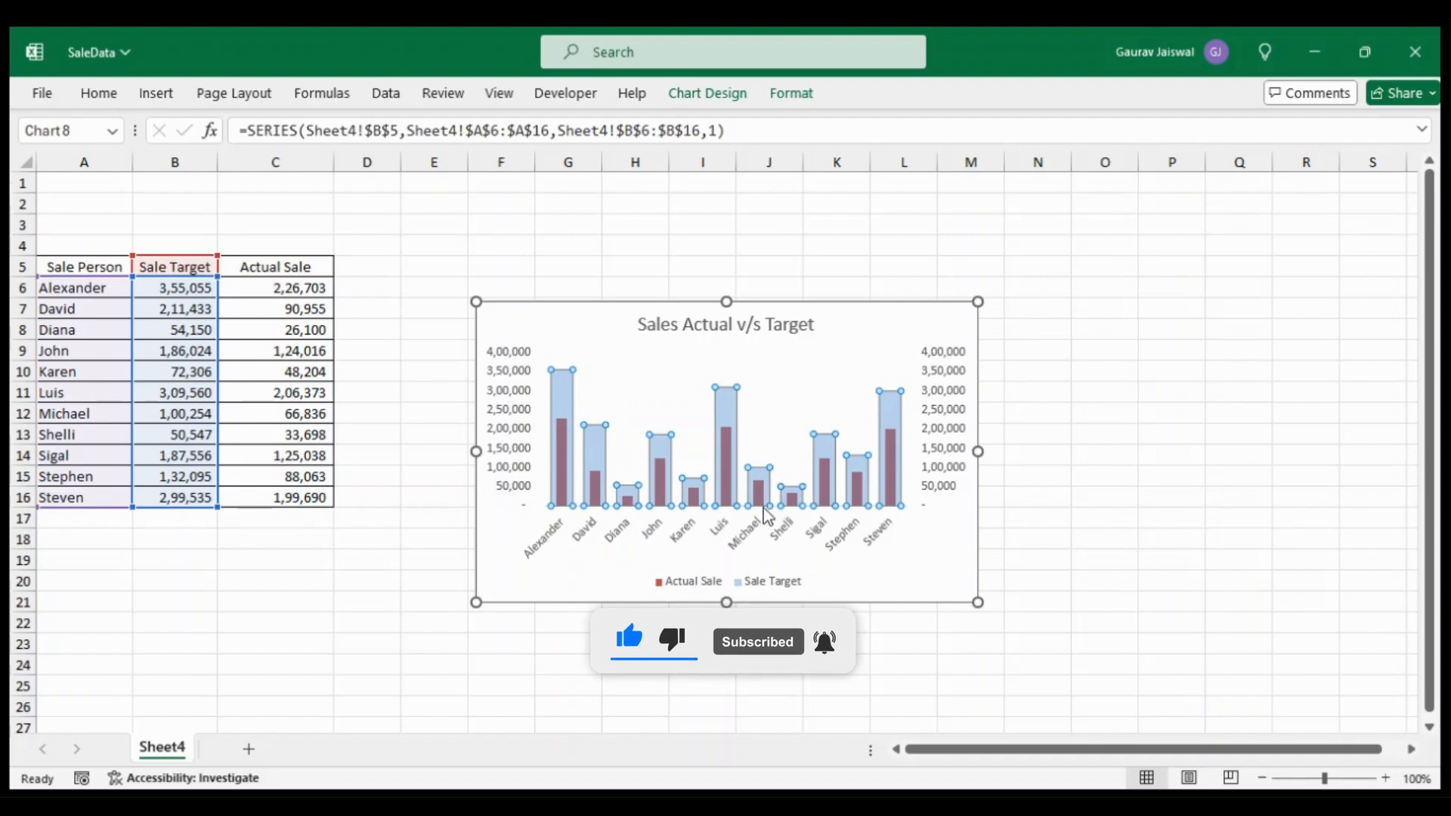
pyautogui.click(351, 604)
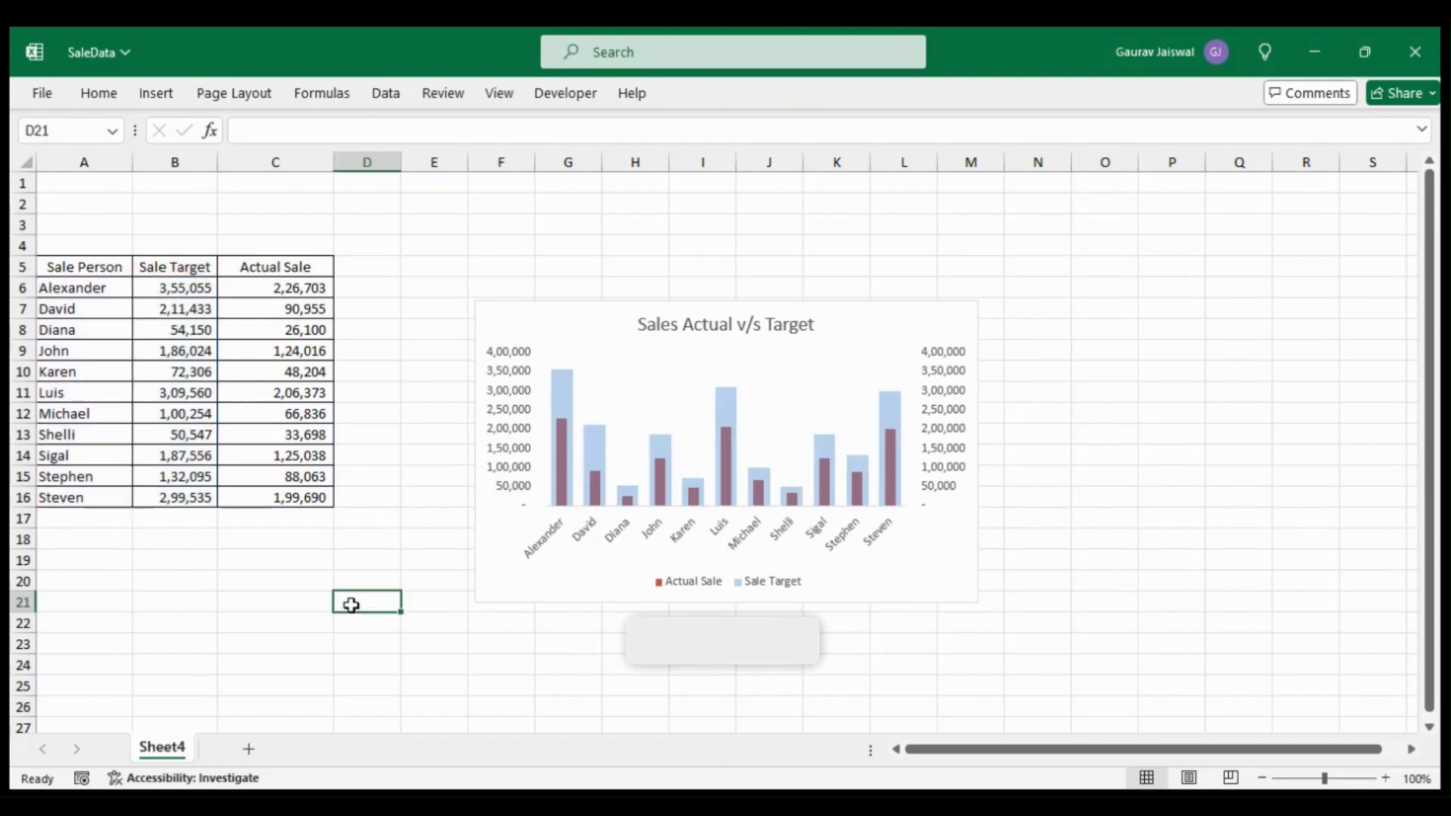
pyautogui.click(727, 397)
pyautogui.click(727, 442)
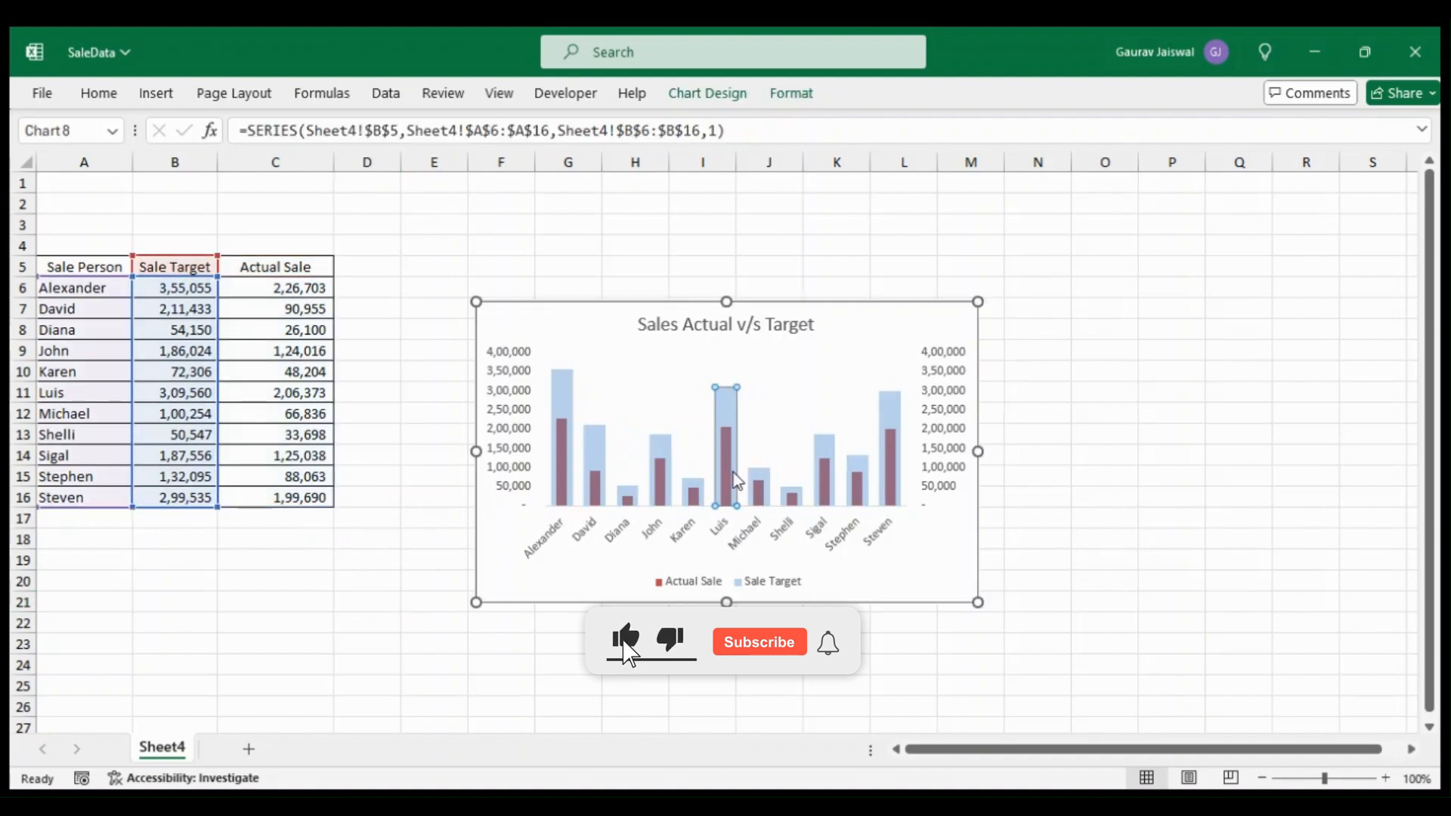
# Double the Actual Sale value in cell C15 with the formula =88063*2.
pyautogui.click(806, 510)
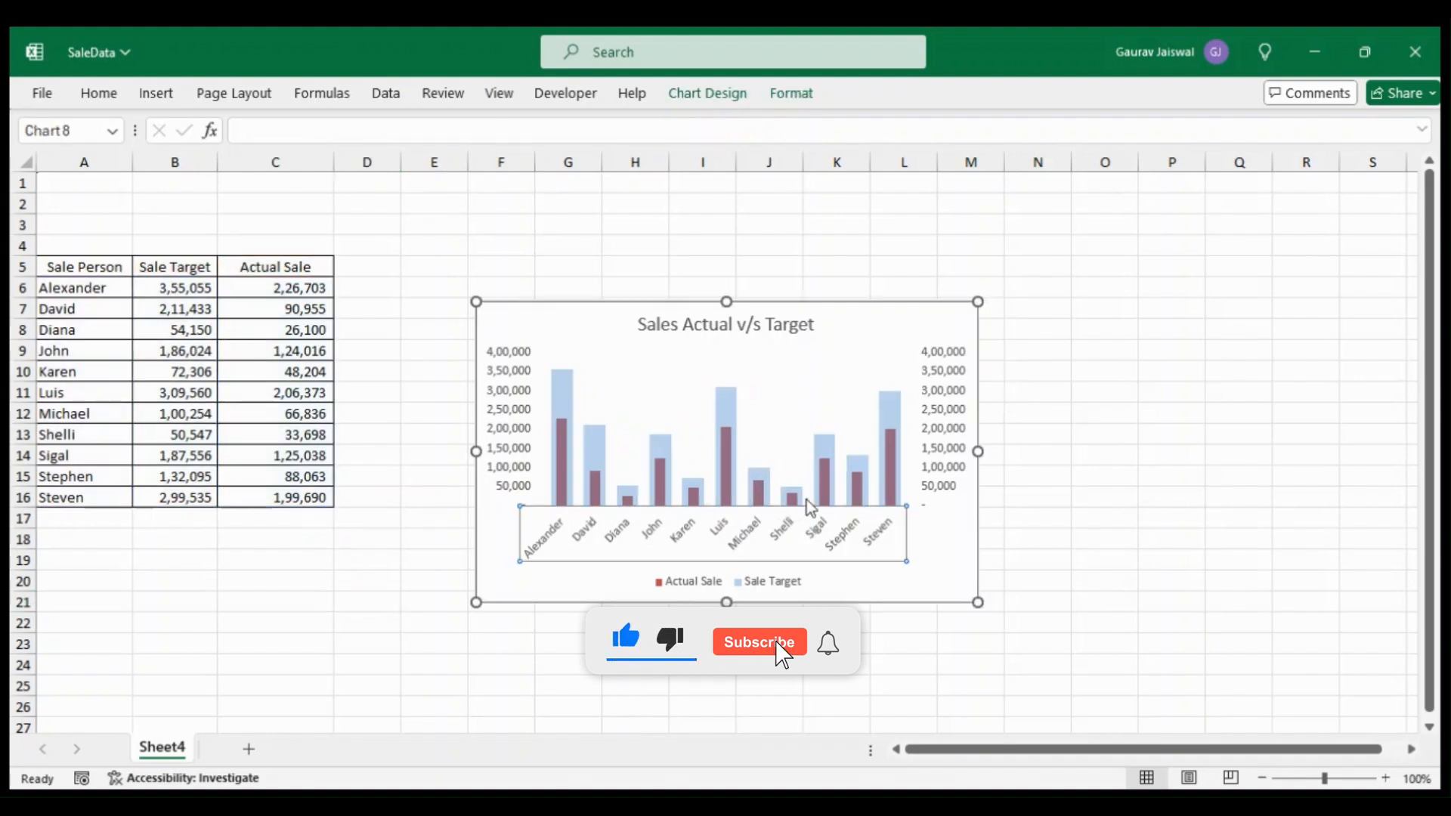
pyautogui.click(824, 486)
pyautogui.click(352, 527)
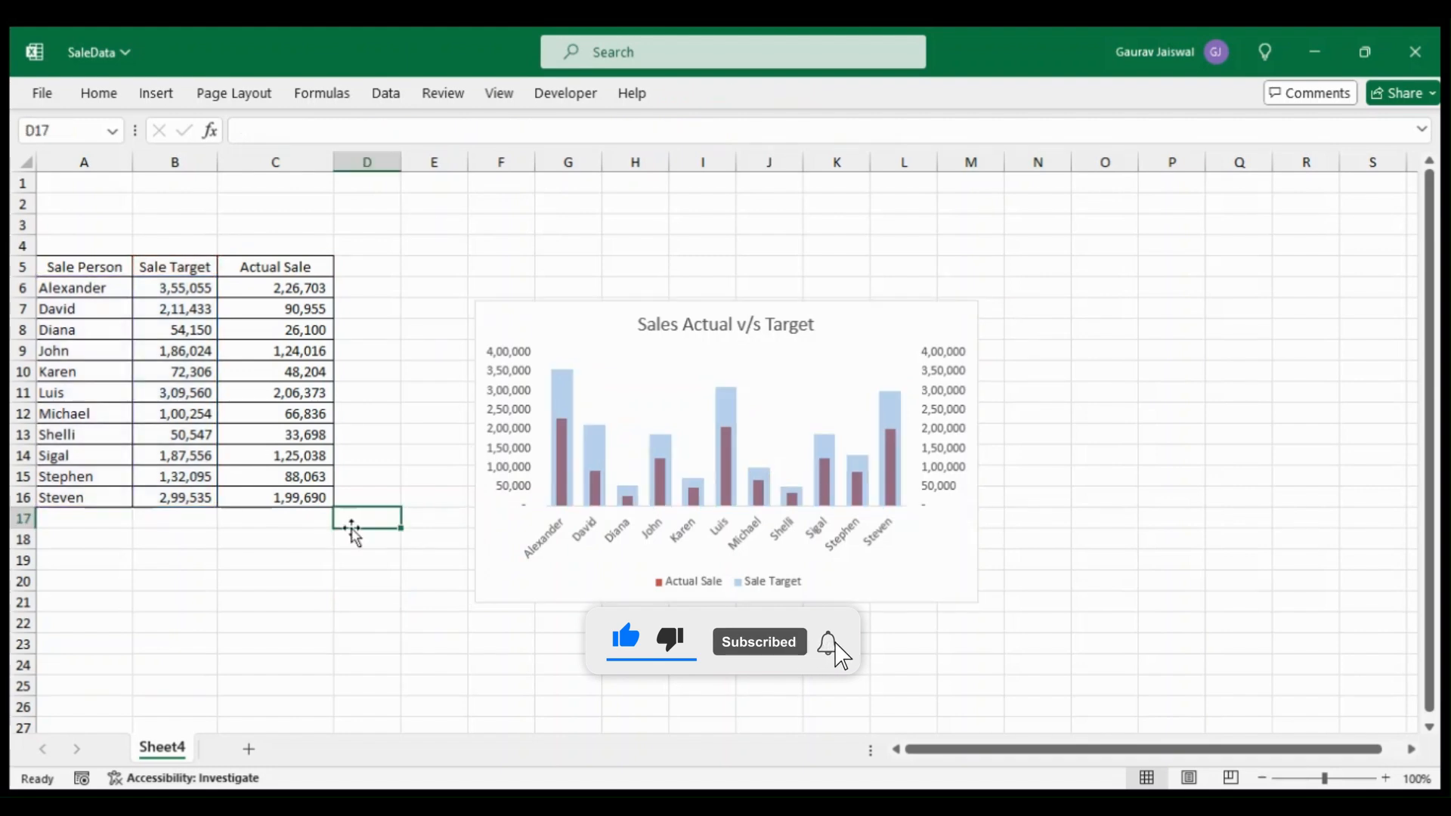
pyautogui.click(275, 476)
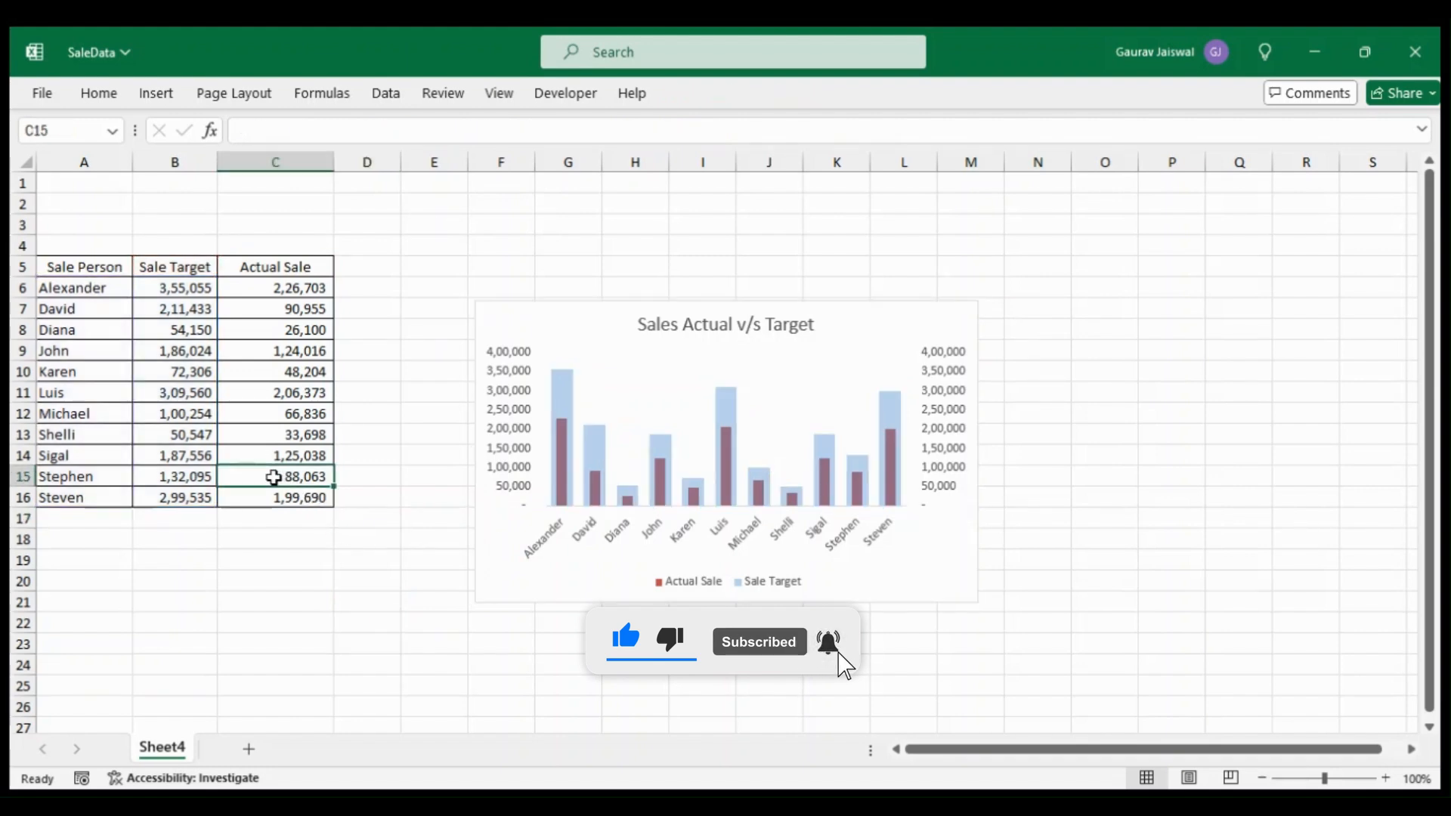
pyautogui.click(319, 139)
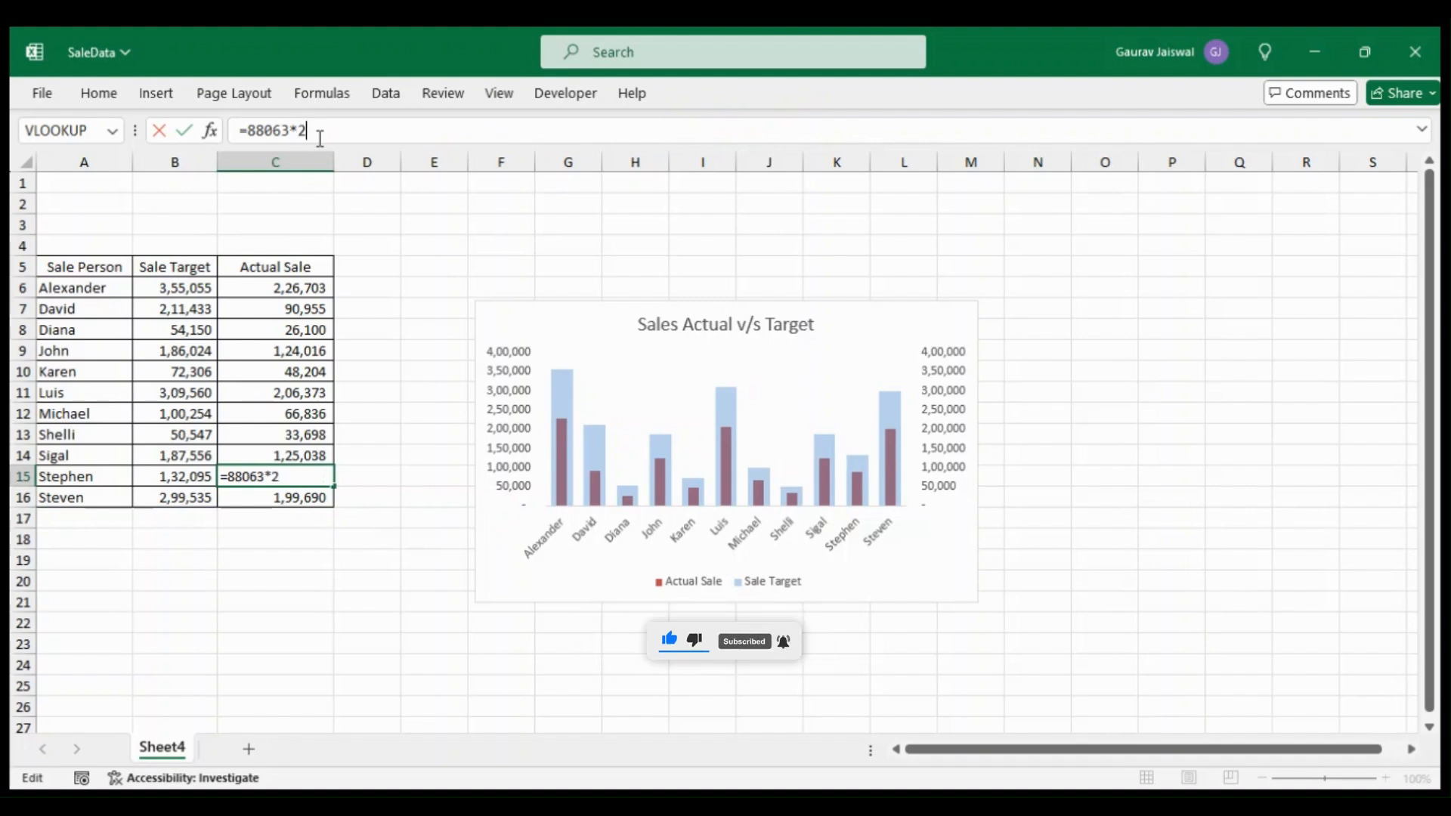
pyautogui.press('Return')
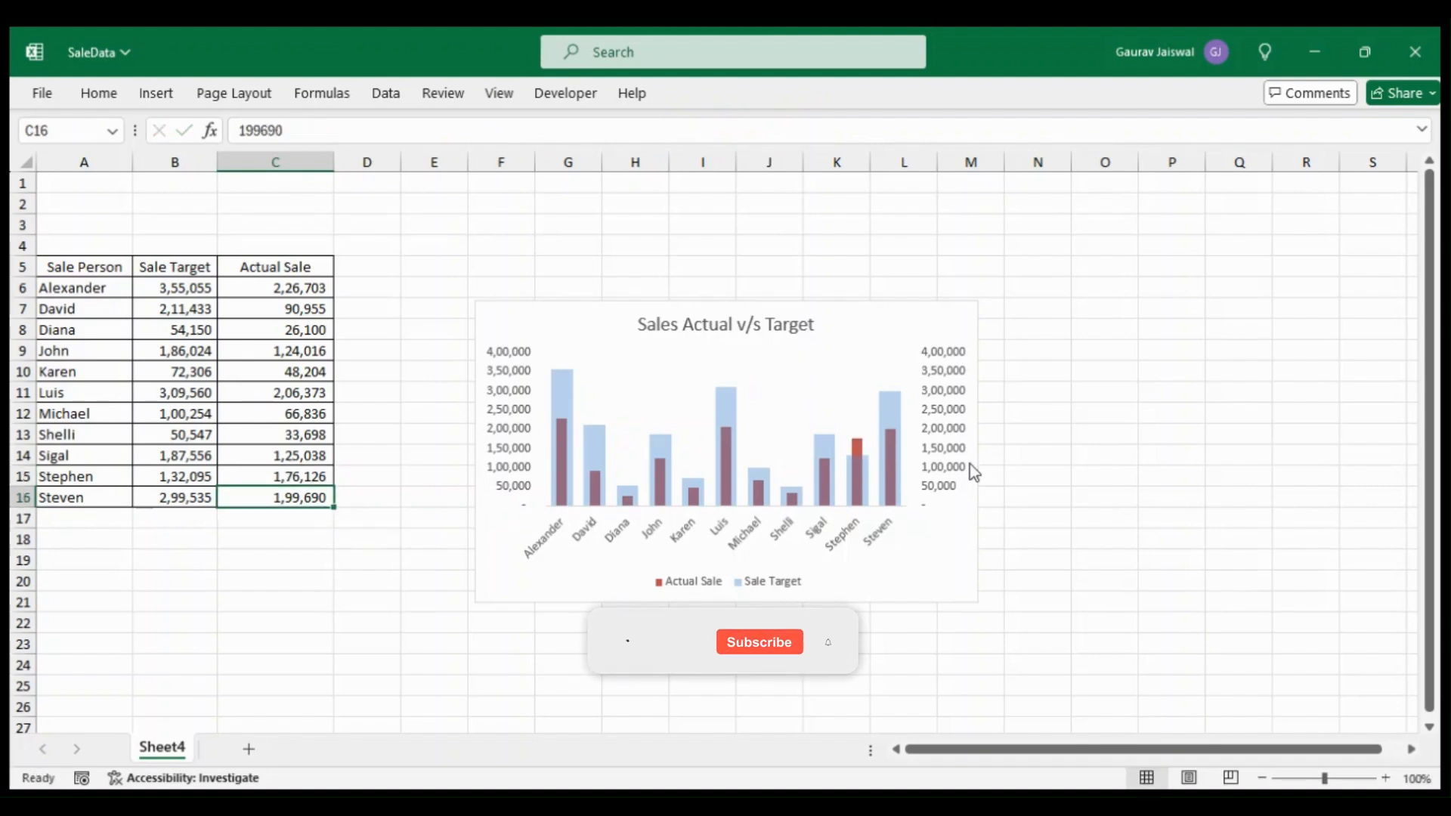
# Change the fill colour of the Actual Sale columns in the chart to black and deselect the chart.
pyautogui.click(1002, 497)
pyautogui.click(856, 448)
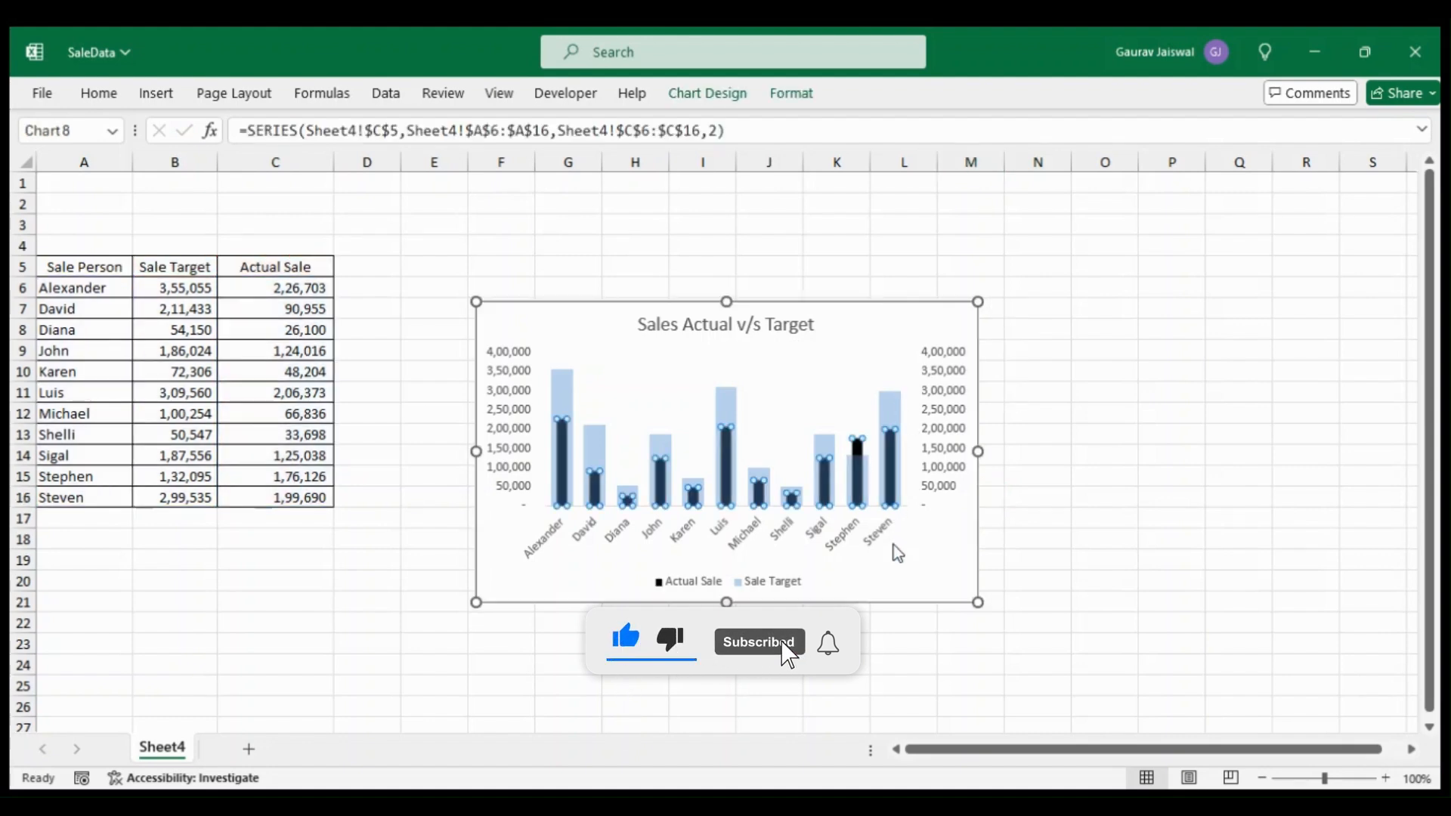
pyautogui.click(893, 544)
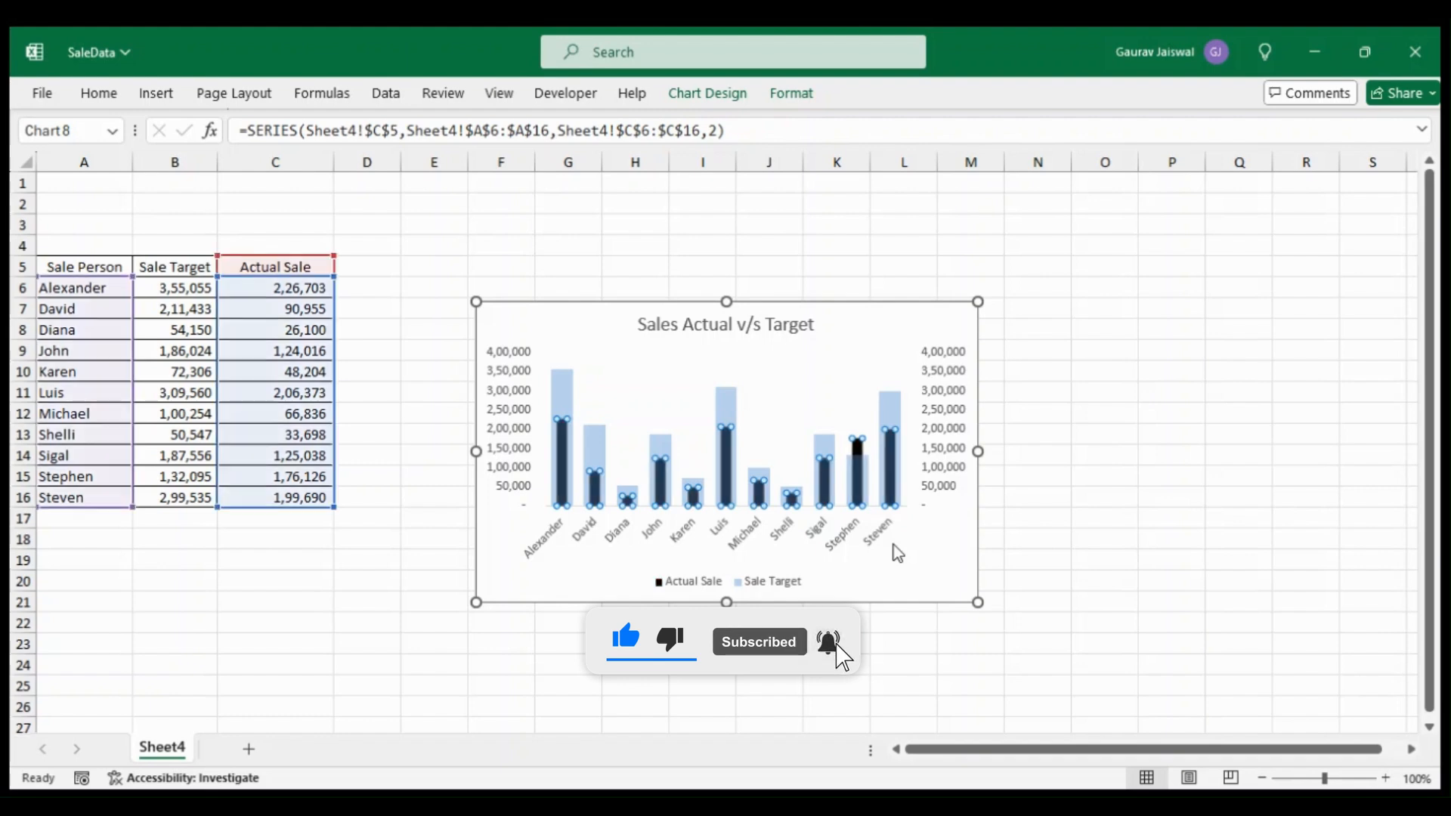
pyautogui.click(1064, 514)
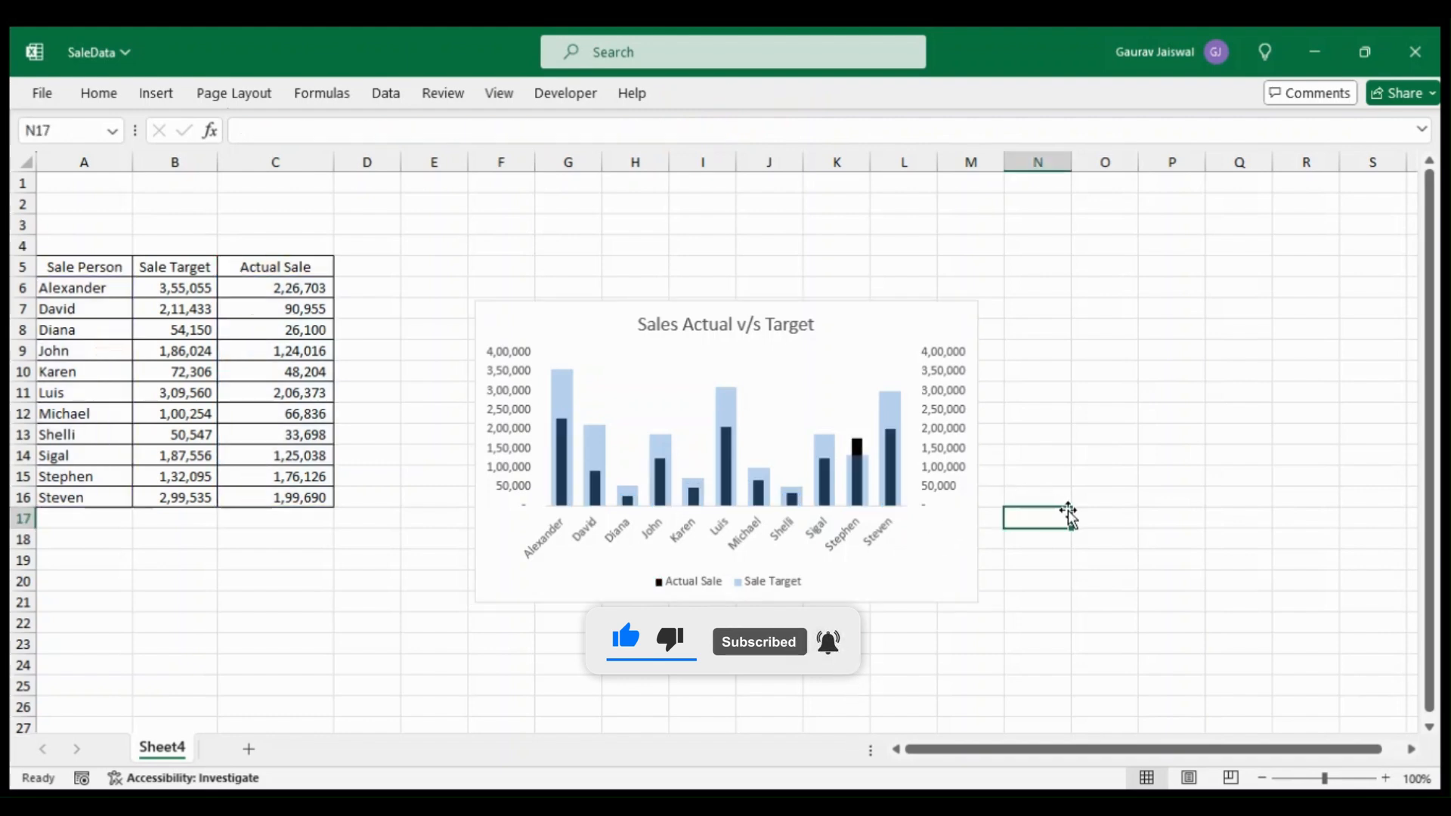
# Delete the secondary vertical axis from the Sales Actual v/s Target chart.
pyautogui.click(807, 684)
pyautogui.click(936, 476)
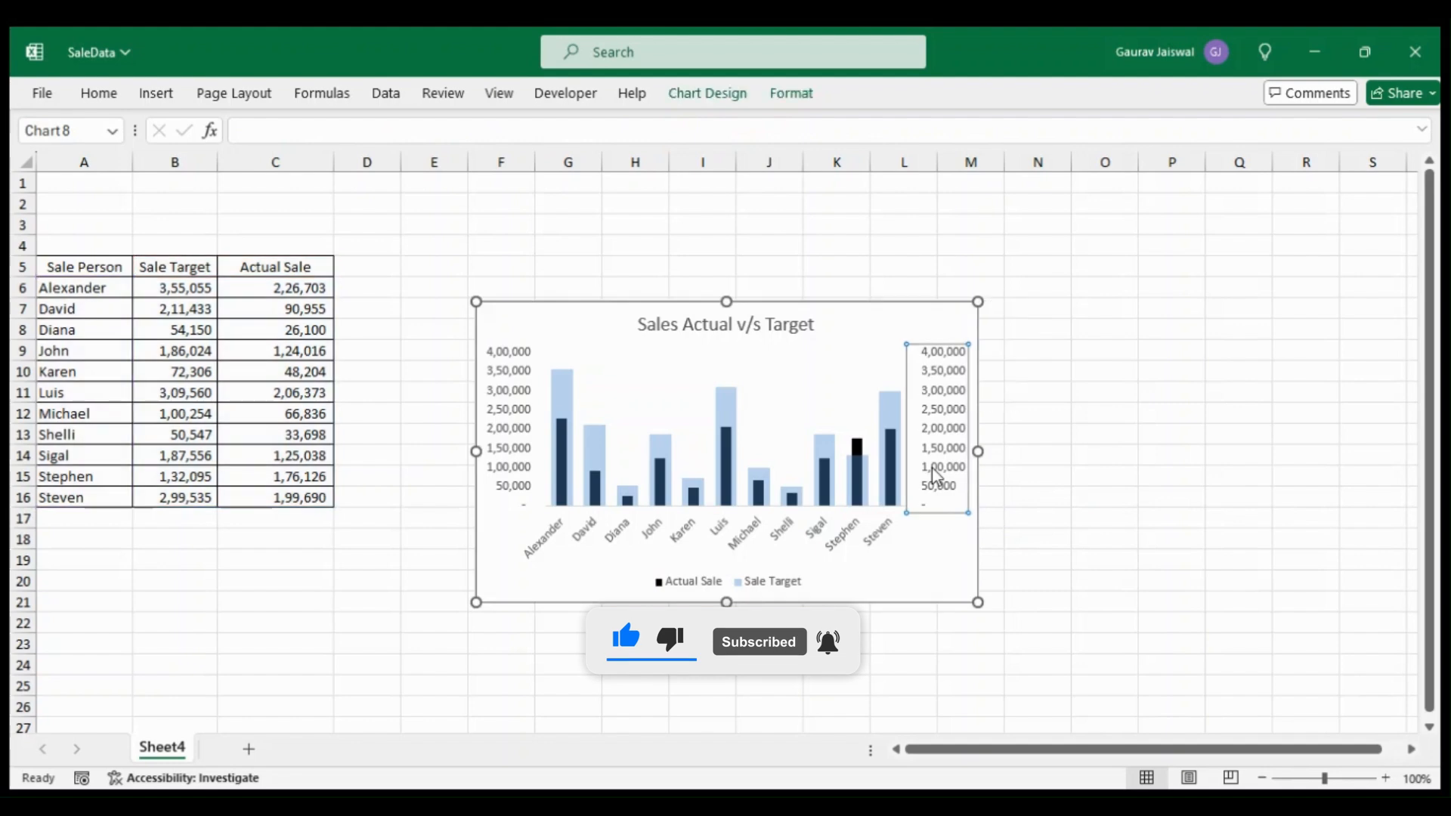
pyautogui.press('Delete')
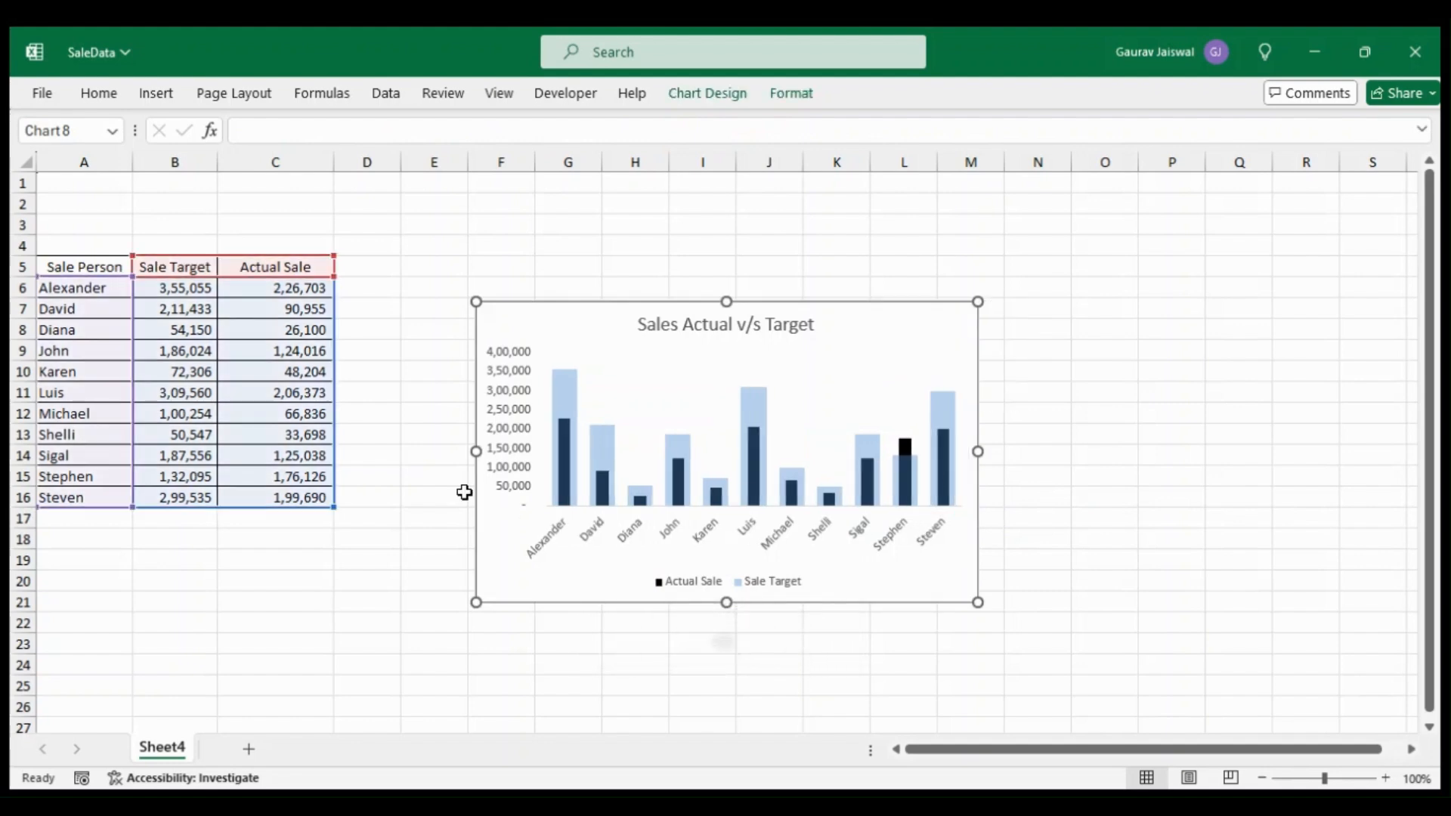
# Remove the doubling from the Actual Sale formula in cell C15, leaving =88063.
pyautogui.moveTo(317, 497); pyautogui.dragTo(314, 485)
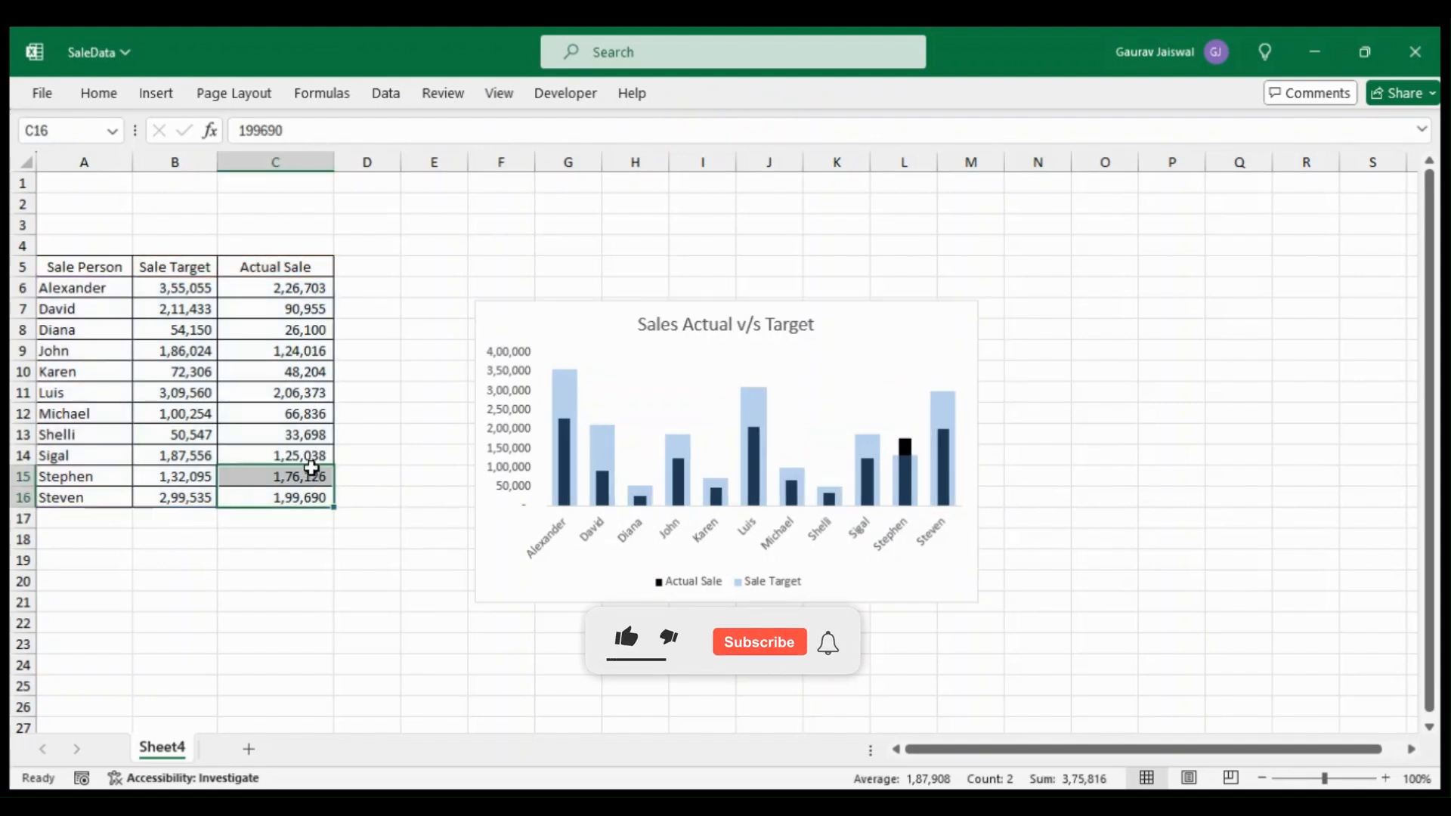
pyautogui.click(314, 476)
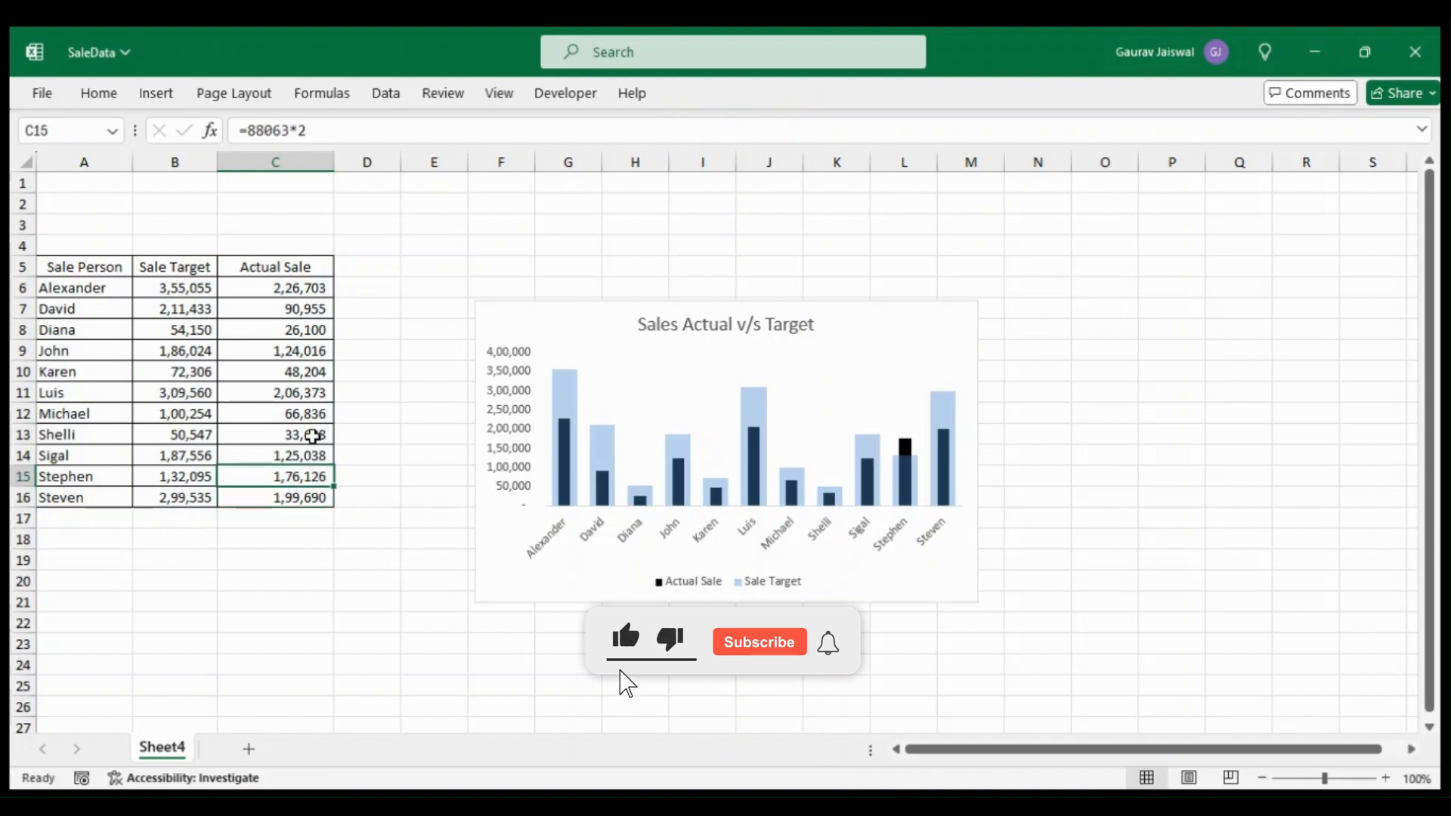
pyautogui.click(334, 130)
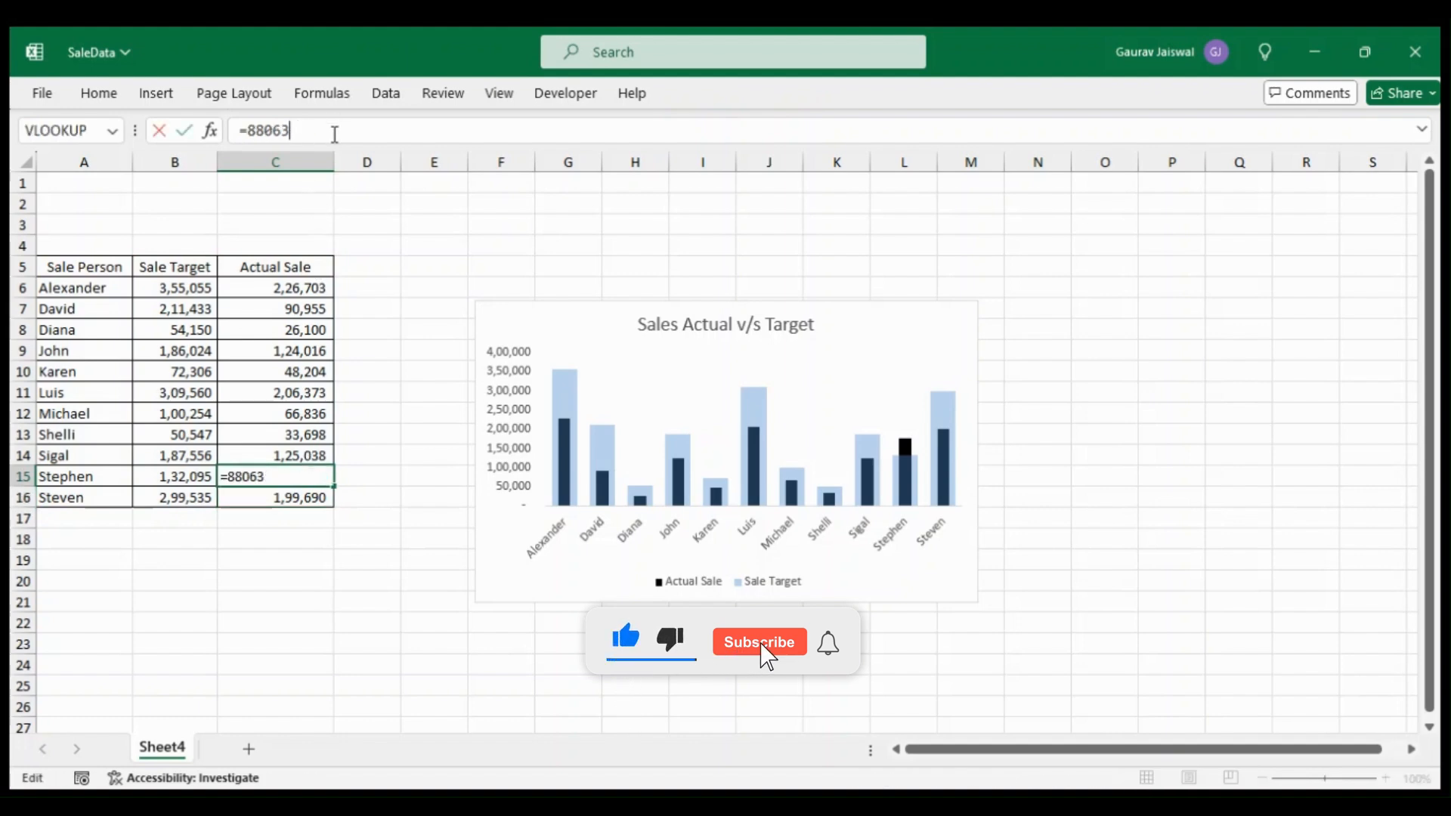
pyautogui.press('Return')
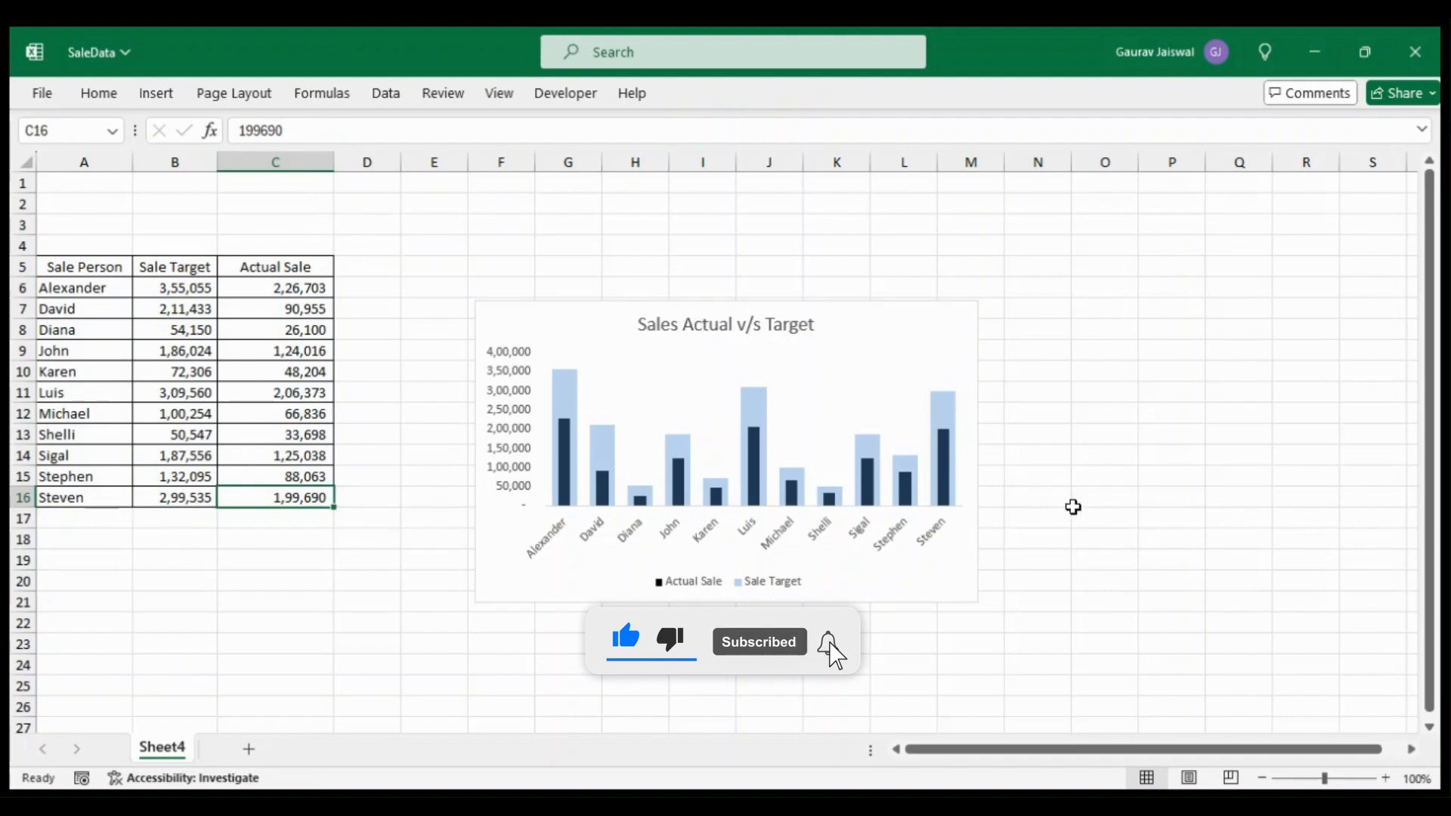
pyautogui.click(1096, 551)
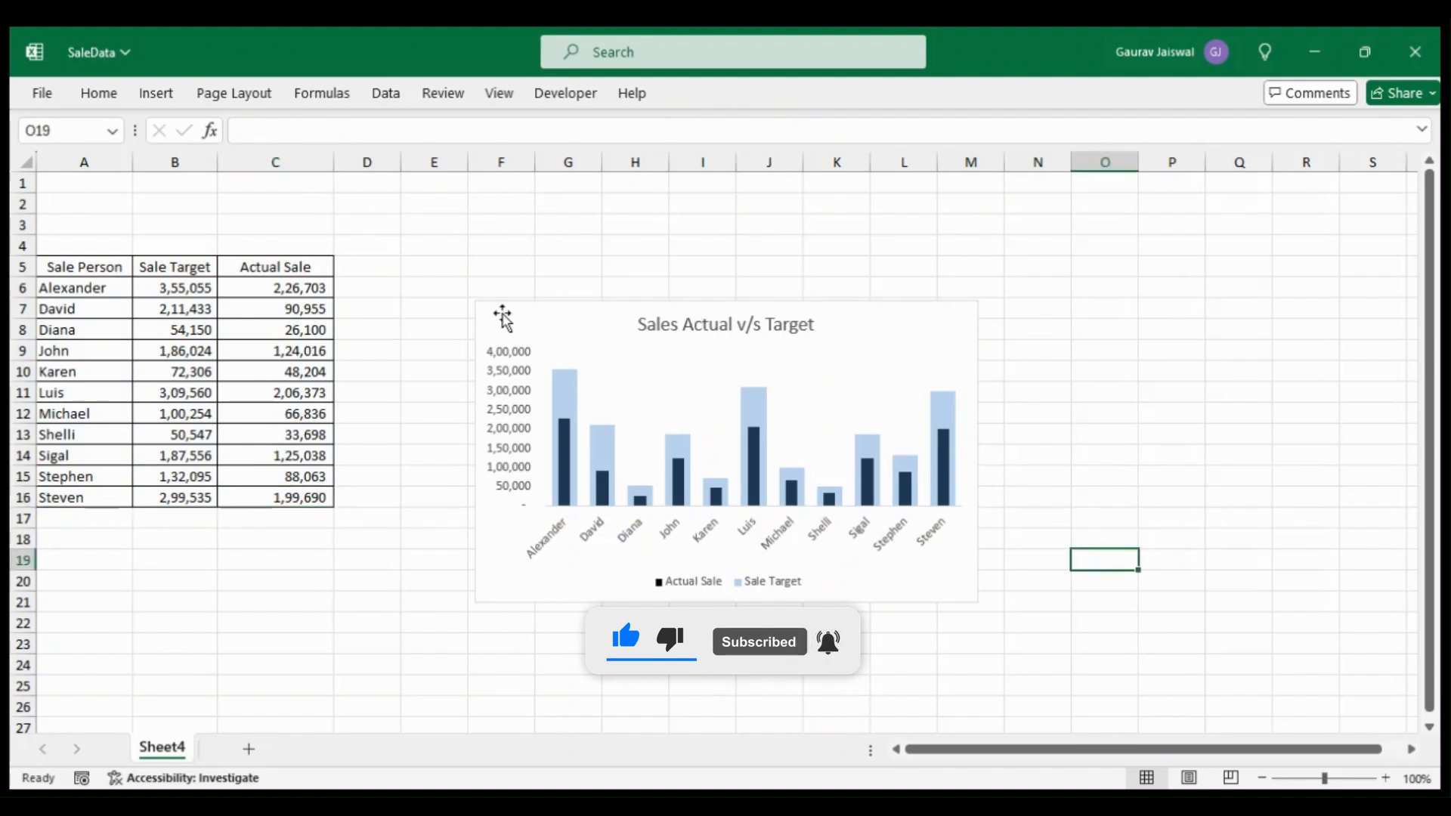